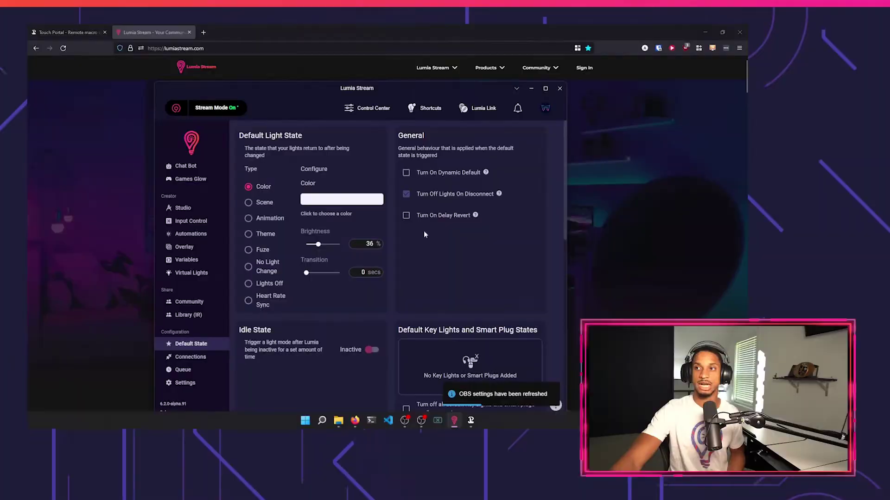
# Step: Open the Lumia Link connection page in the browser and start adding an item to My Page
pyautogui.click(473, 110)
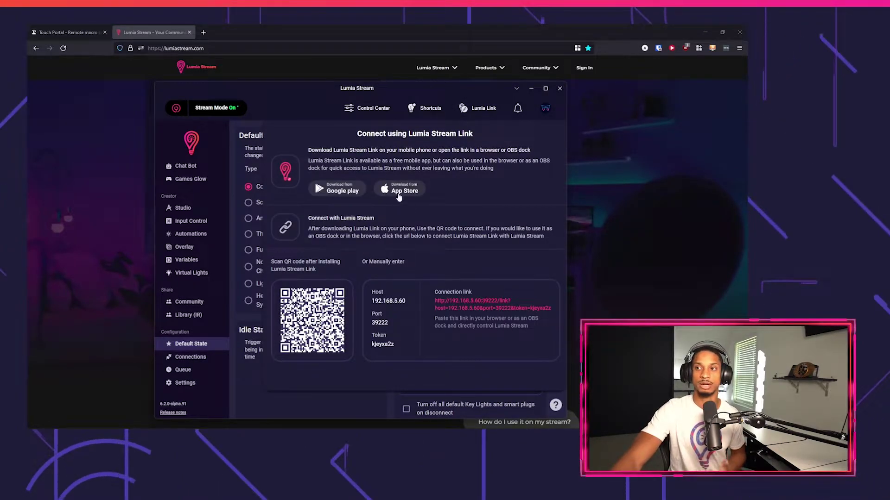
pyautogui.click(475, 311)
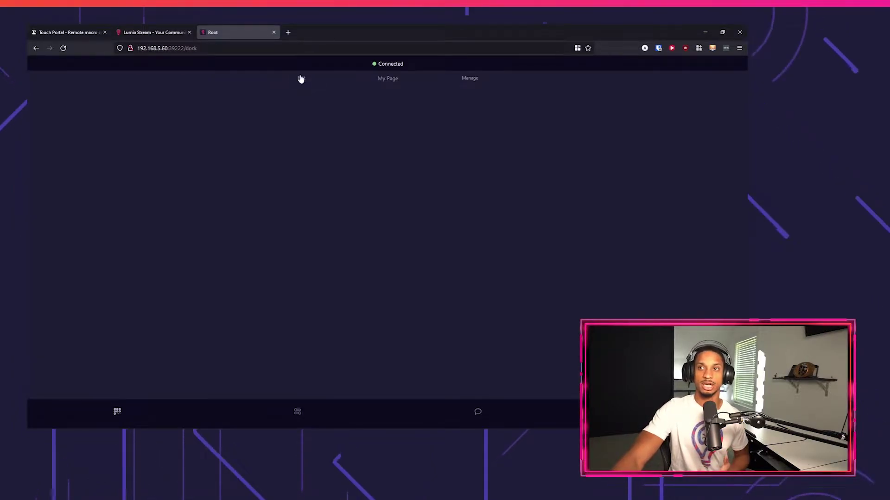
pyautogui.click(301, 79)
pyautogui.click(349, 114)
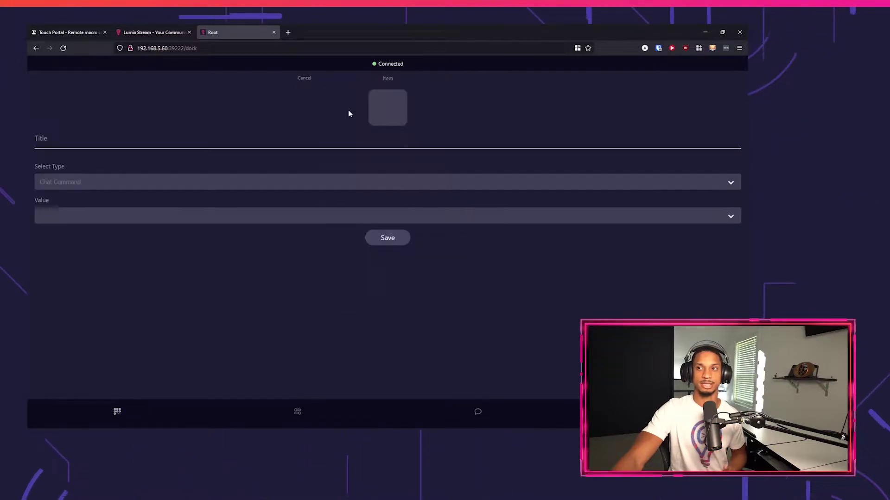
# Step: Create a Chat Command button with the value green, save it to My Page, and trigger it
pyautogui.click(290, 187)
pyautogui.click(284, 219)
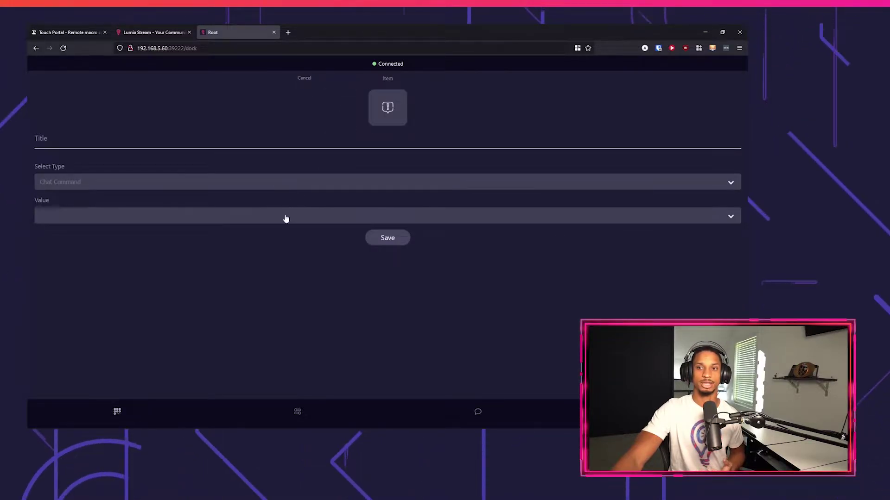
pyautogui.click(284, 216)
pyautogui.click(118, 373)
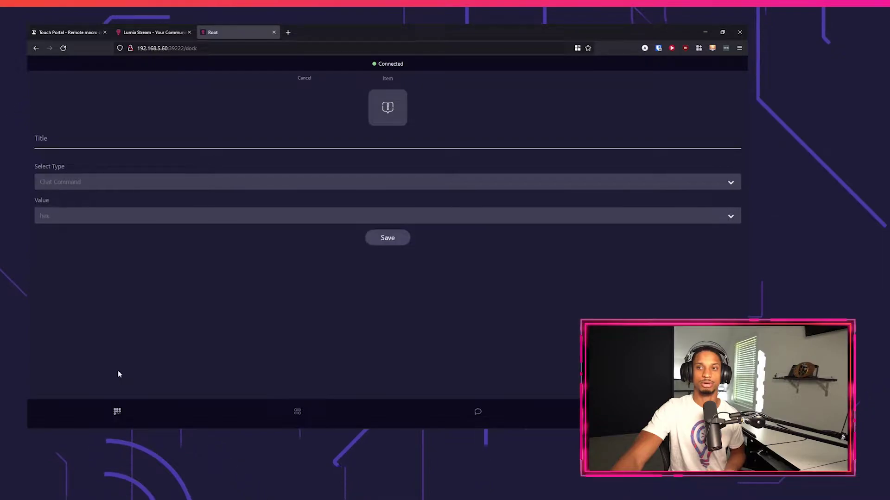
pyautogui.click(155, 217)
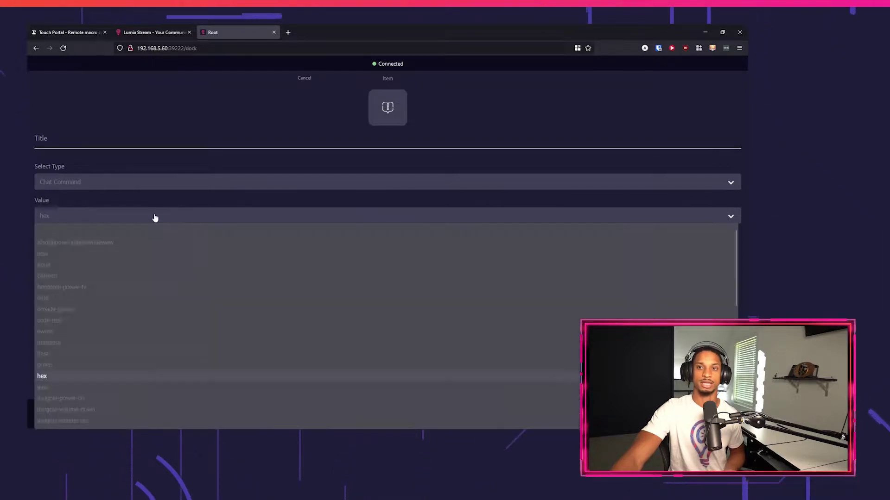
pyautogui.click(88, 366)
pyautogui.click(387, 238)
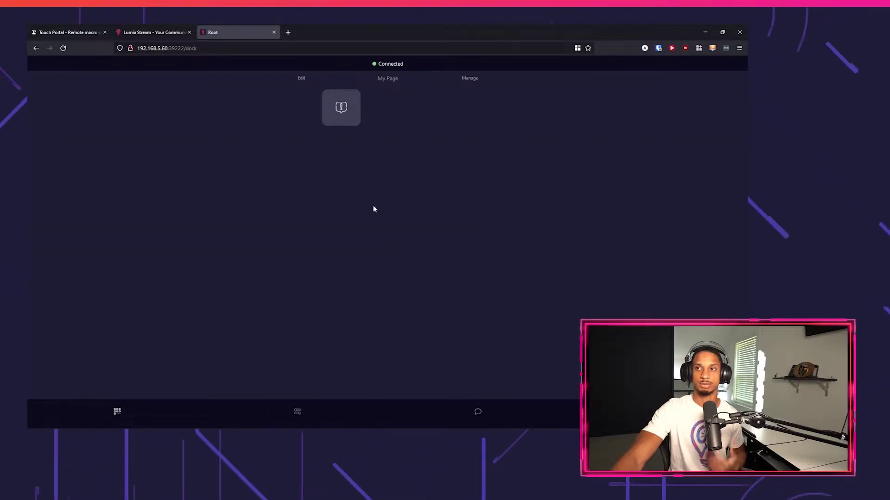
pyautogui.click(350, 118)
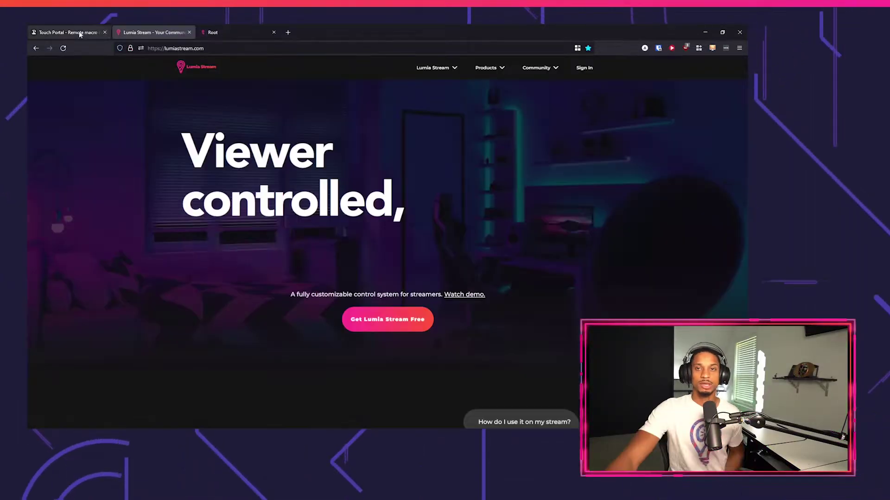
# Step: Go to the Touch Portal website and download the Windows version of Touch Portal
pyautogui.click(75, 34)
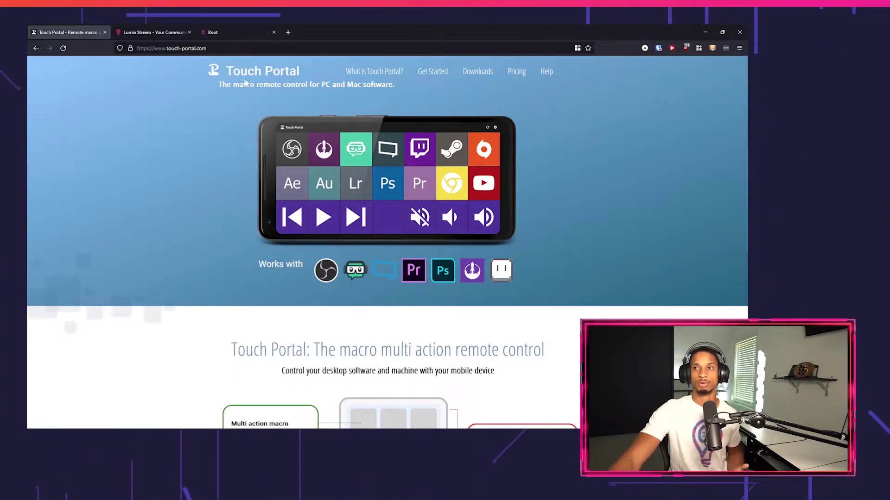
pyautogui.moveTo(477, 74)
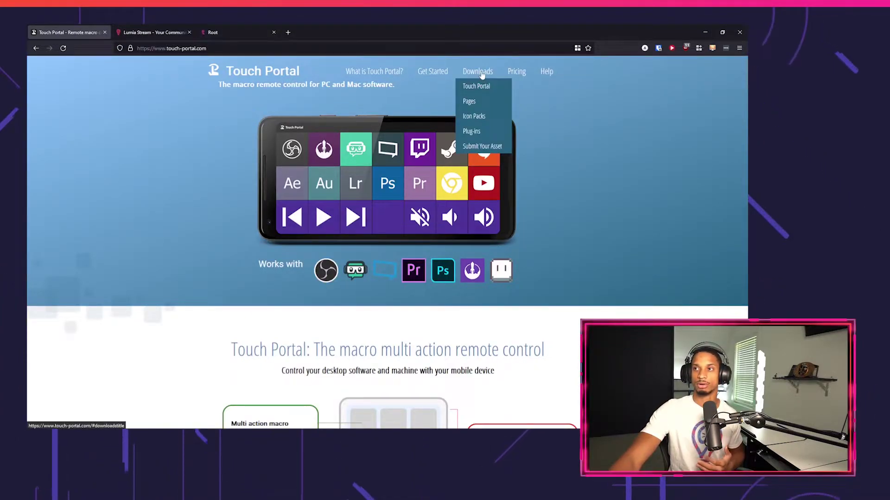
pyautogui.click(482, 86)
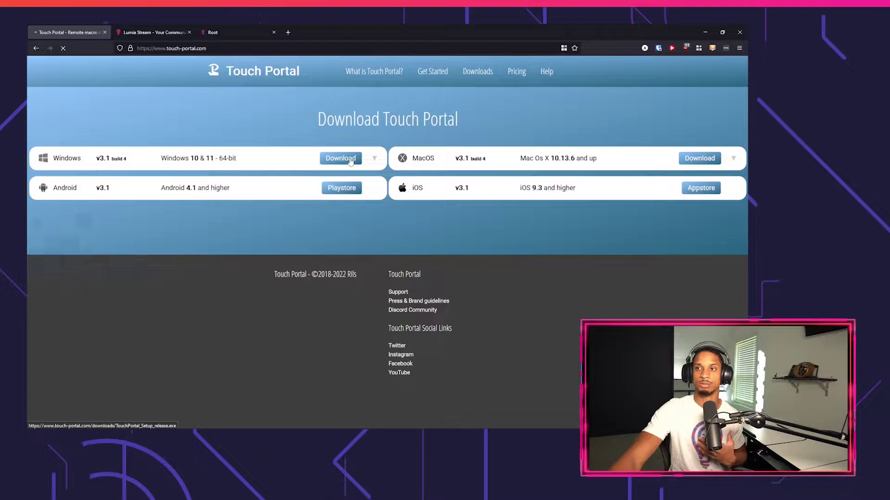
pyautogui.click(340, 158)
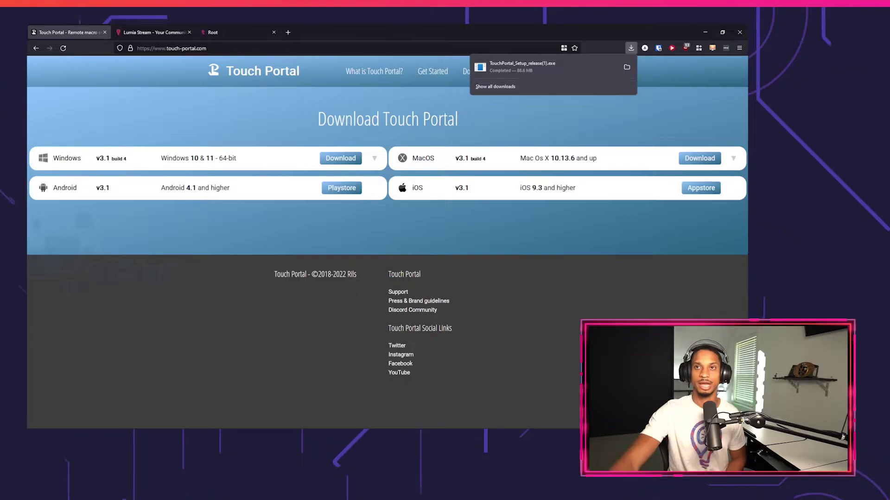
# Step: Look up the free Lumia Stream download on the Lumia Stream website
pyautogui.click(153, 32)
pyautogui.moveTo(452, 74)
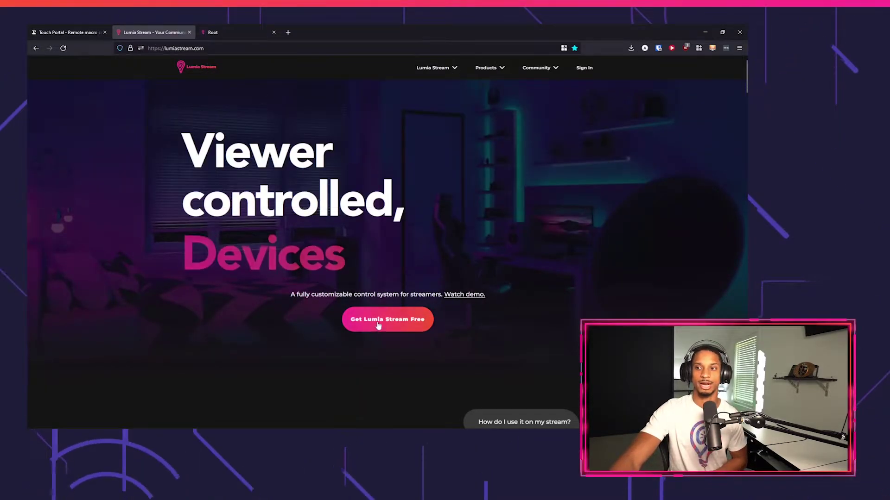
pyautogui.click(387, 320)
pyautogui.scroll(-5, 496, 320)
pyautogui.scroll(-10, 495, 330)
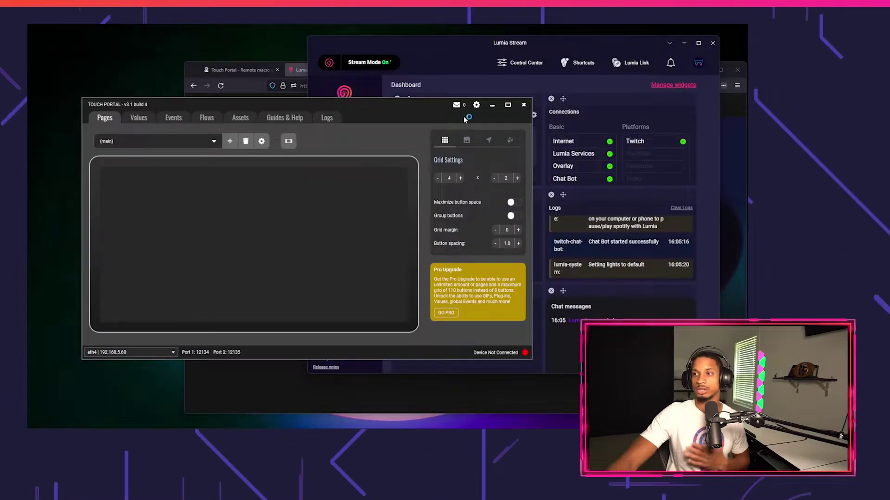
# Step: Switch to Lumia Stream and add Touch Portal as a new connection
pyautogui.click(509, 46)
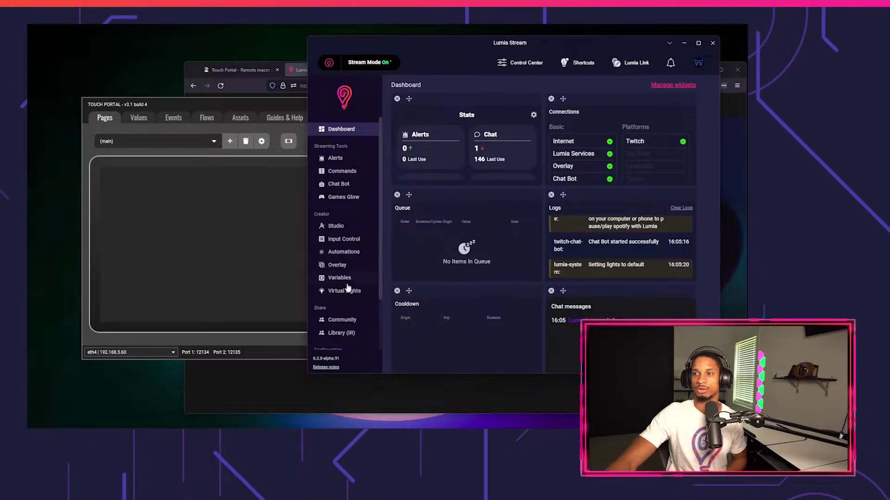
pyautogui.scroll(-3, 350, 276)
pyautogui.click(353, 315)
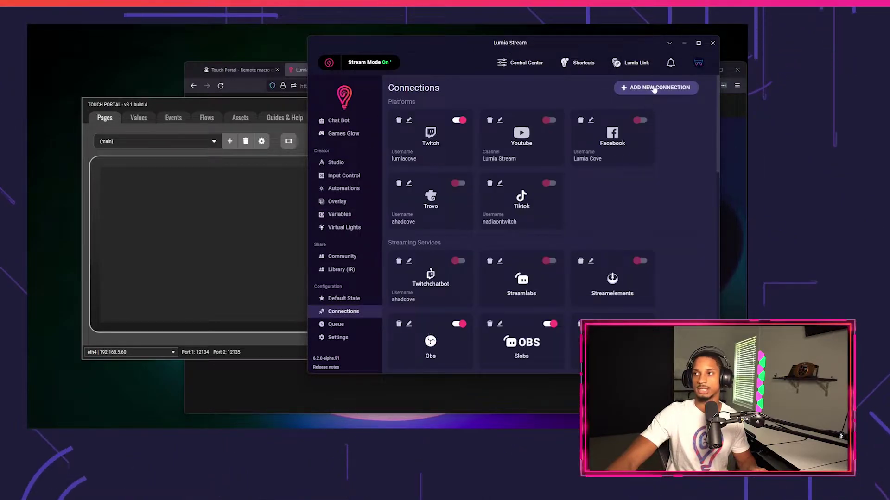
pyautogui.click(655, 87)
pyautogui.write('y')
pyautogui.press('BackSpace')
pyautogui.write('touch')
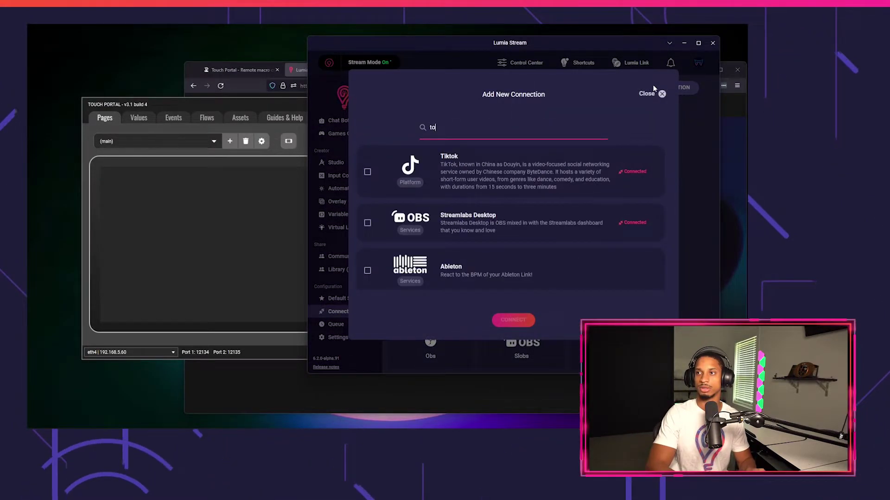
pyautogui.click(464, 173)
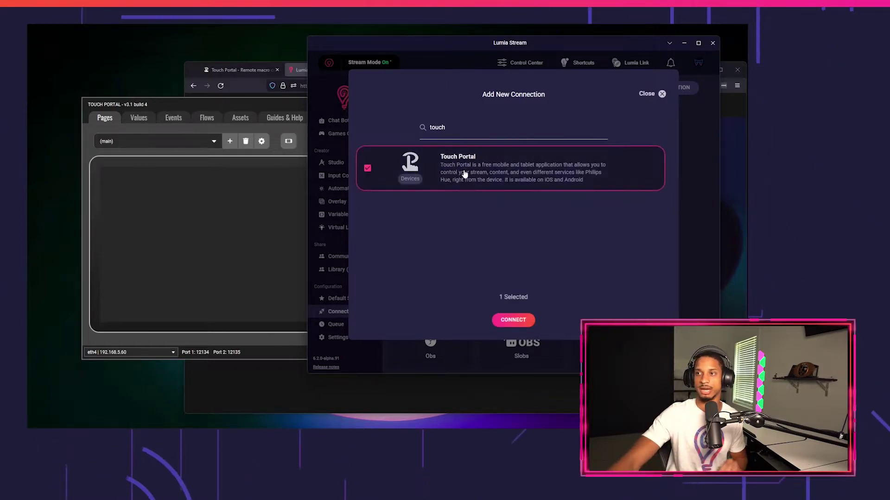
pyautogui.click(515, 321)
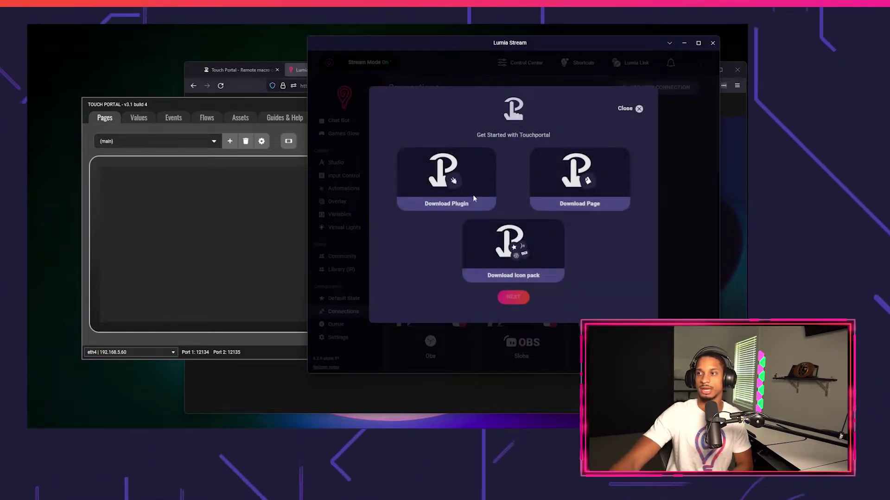
# Step: Download the Touch Portal plugin and complete the Touch Portal connection setup
pyautogui.click(467, 204)
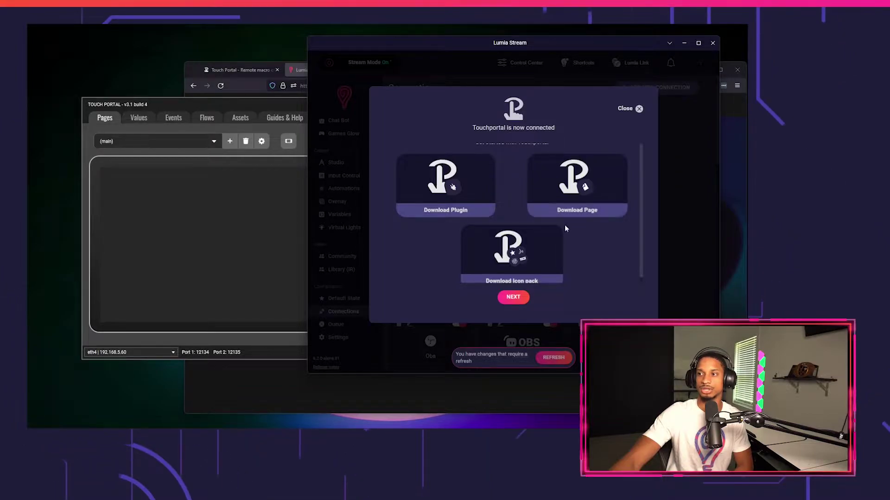
pyautogui.click(517, 301)
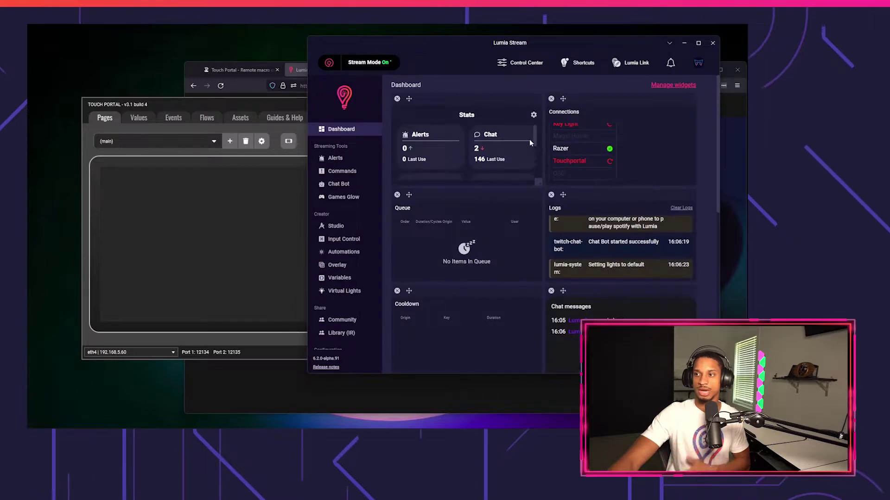
# Step: Restart Touch Portal and check its connection status on the Lumia Stream dashboard
pyautogui.click(301, 105)
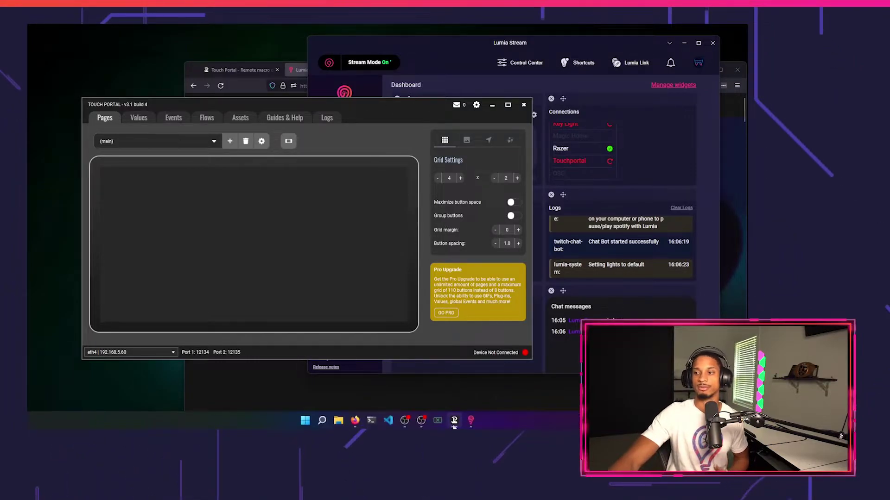
pyautogui.click(445, 426)
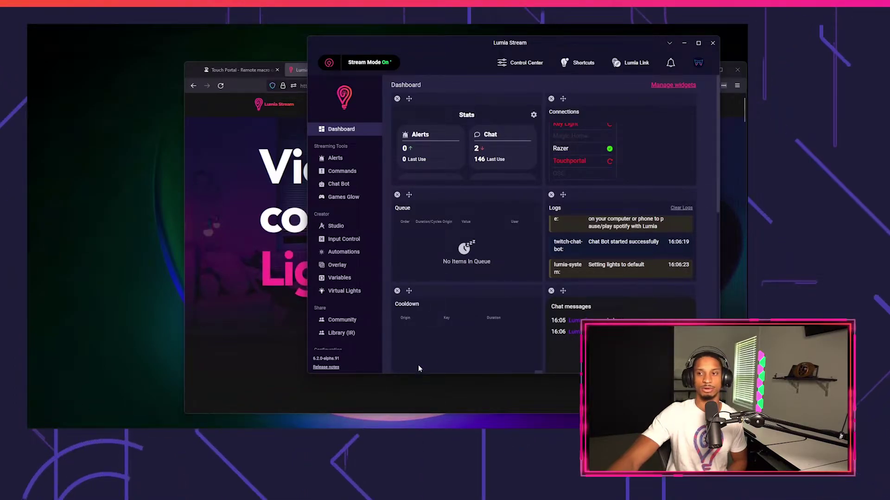
pyautogui.moveTo(418, 427)
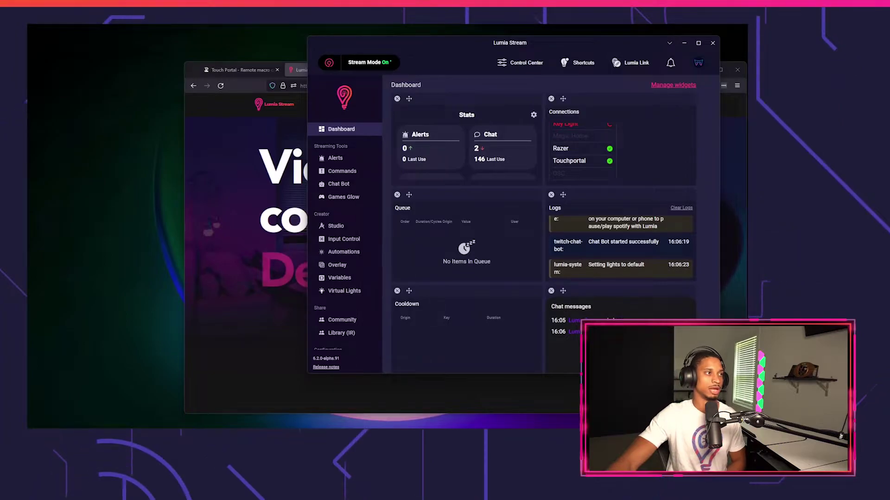
pyautogui.click(674, 163)
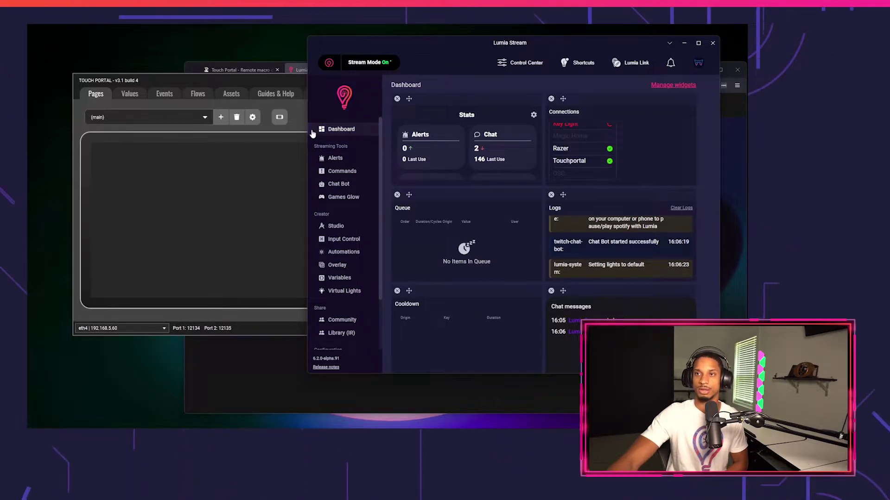
# Step: Switch to Touch Portal and open LumiaStream-Page
pyautogui.click(197, 116)
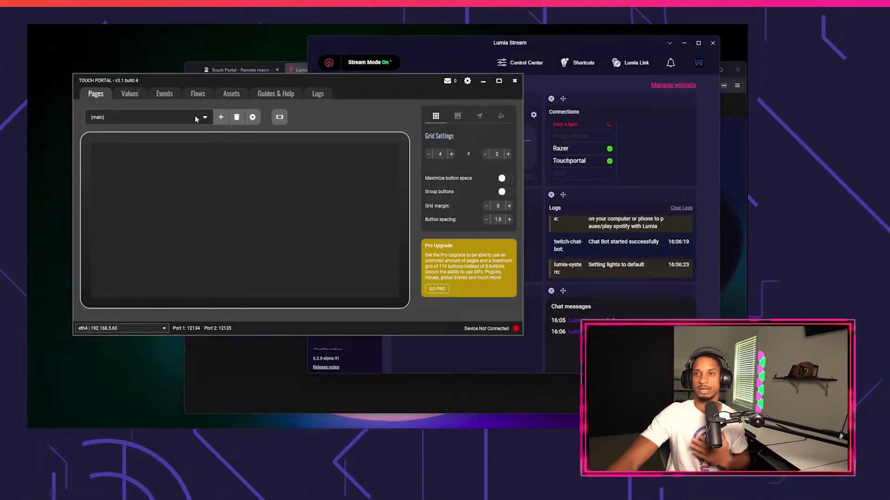
pyautogui.click(197, 119)
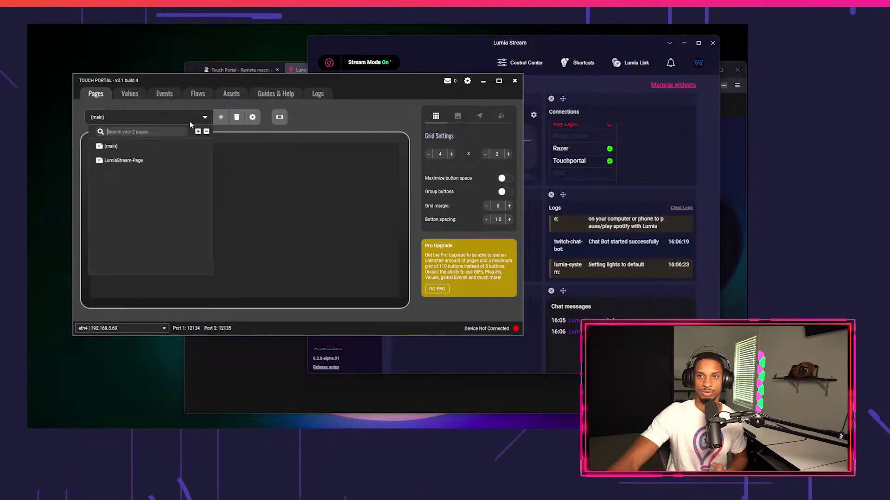
pyautogui.click(137, 160)
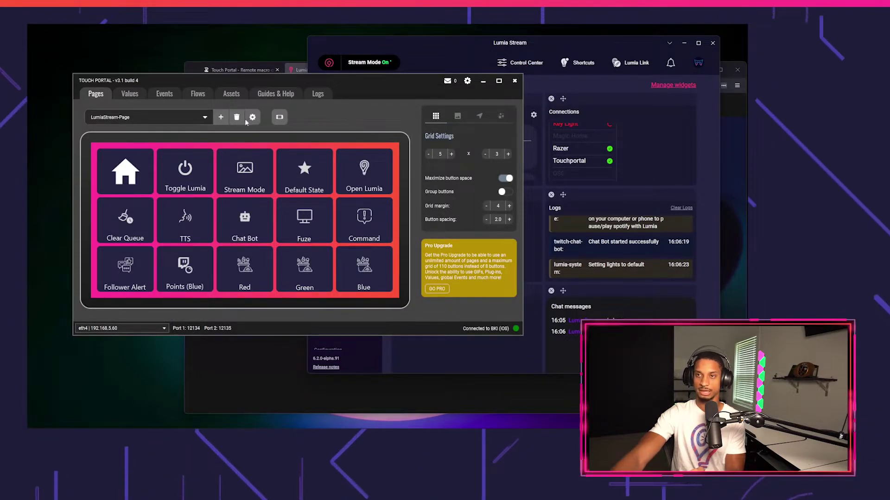
# Step: View the (main) page, and return to LumiaStream-Page
pyautogui.click(205, 117)
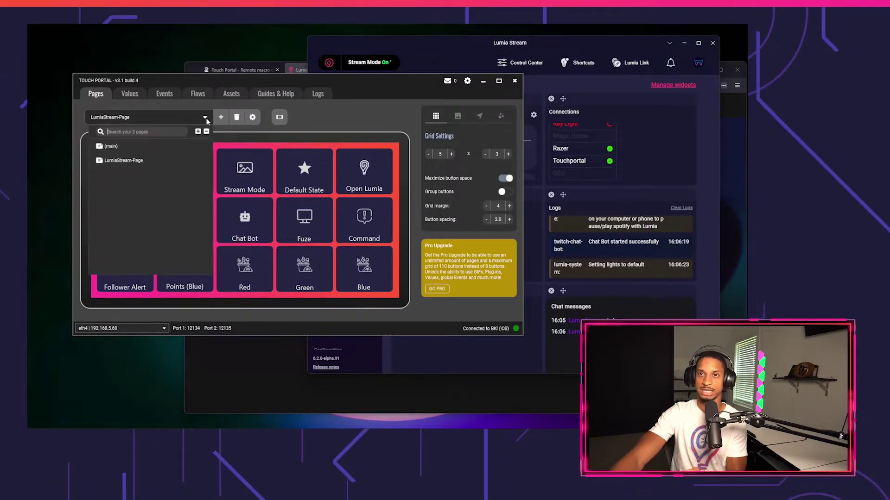
pyautogui.click(132, 146)
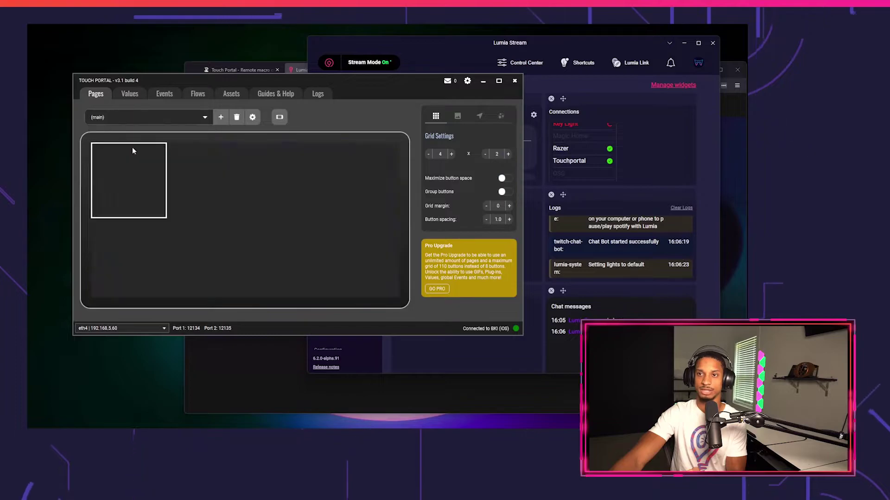
pyautogui.click(207, 118)
pyautogui.click(166, 162)
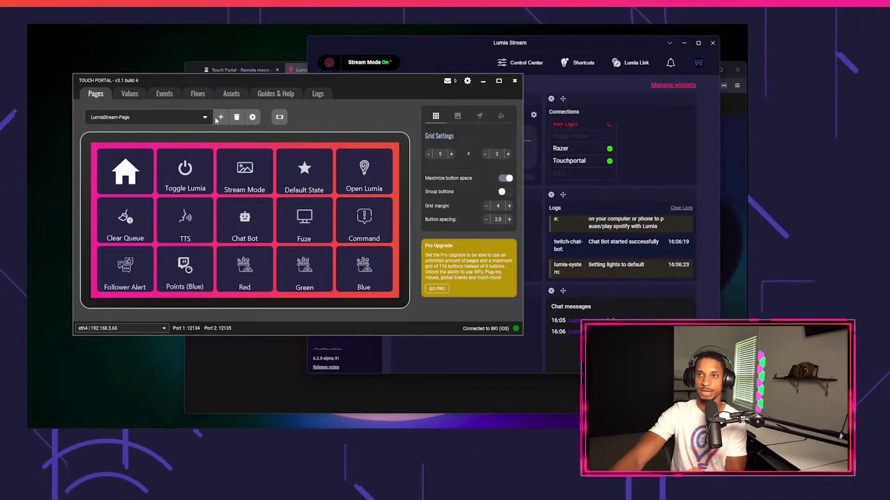
# Step: Set LumiaStream-Page as the default page in Touch Portal
pyautogui.click(206, 119)
pyautogui.click(234, 130)
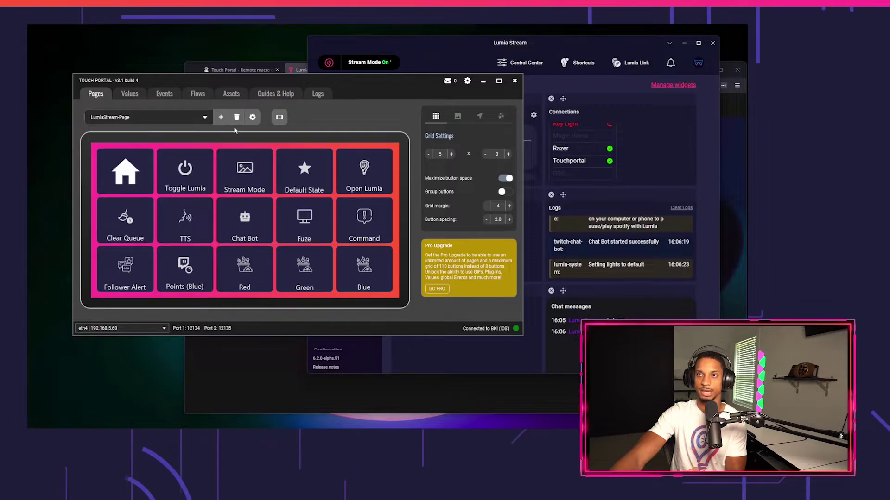
pyautogui.click(253, 118)
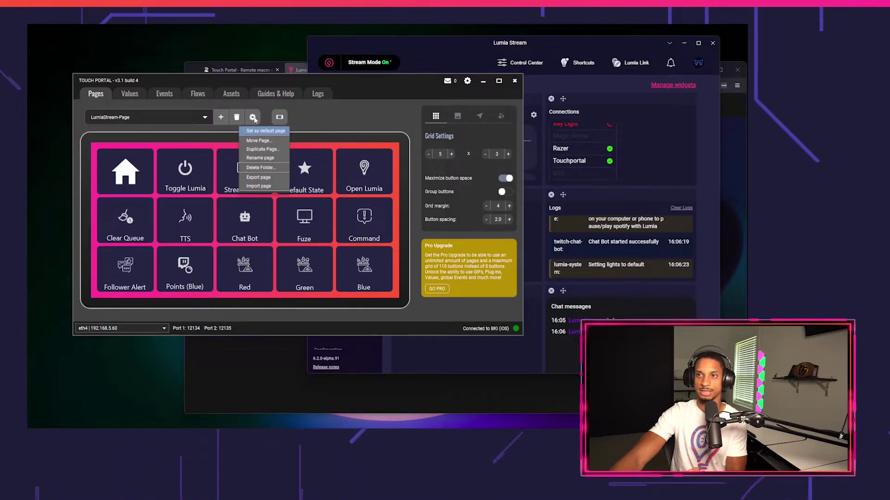
pyautogui.click(268, 132)
# Step: Create a button labelled "Lumia Stream" that goes to LumiaStream-Page when pressed, and save it
pyautogui.click(120, 171)
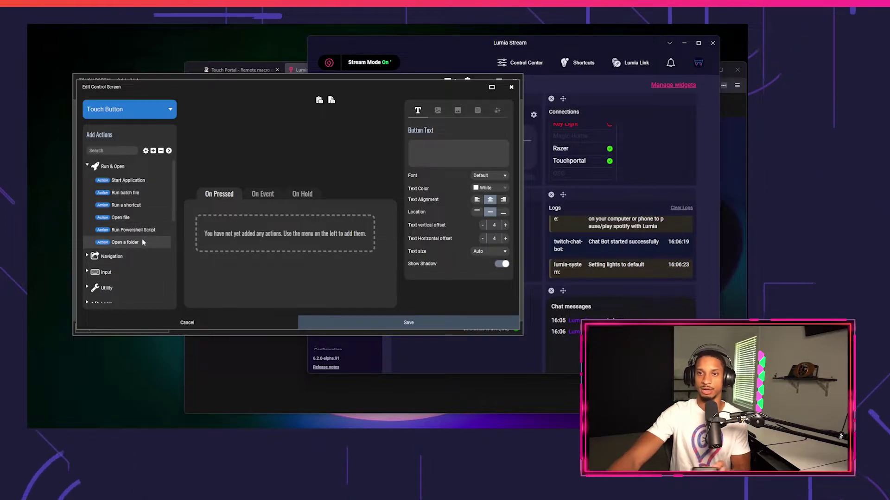
pyautogui.click(111, 168)
pyautogui.click(110, 181)
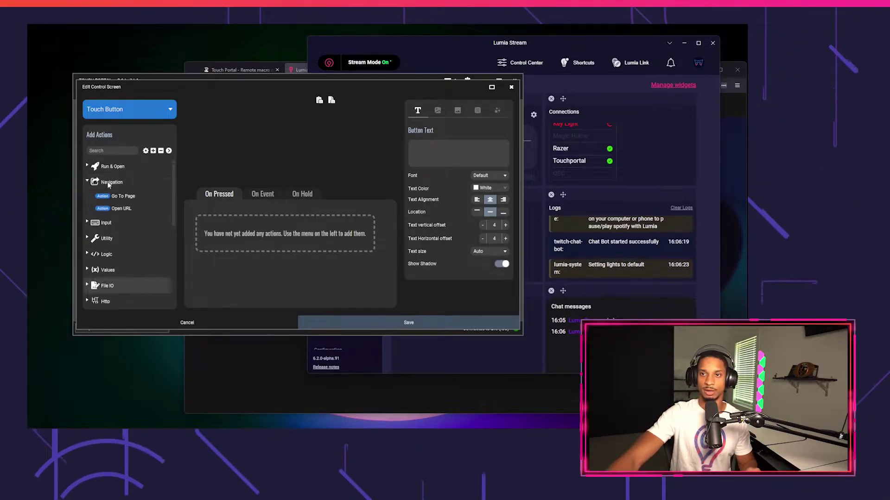
pyautogui.moveTo(118, 196); pyautogui.dragTo(207, 212)
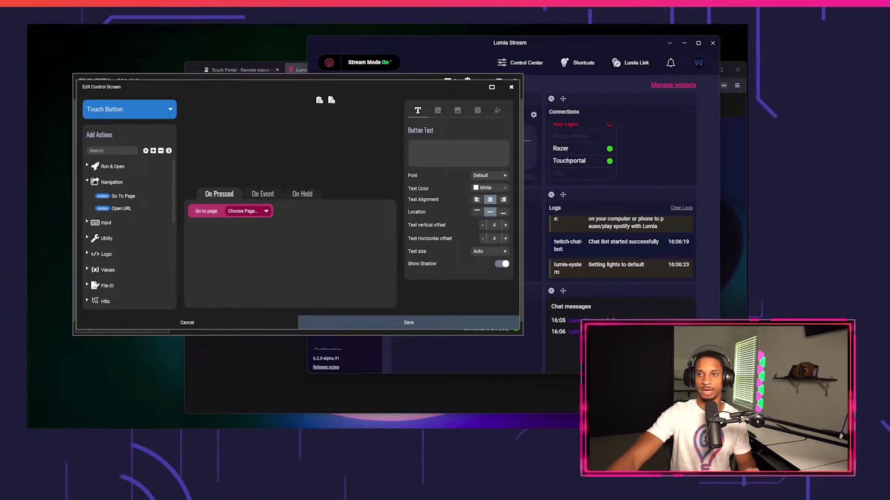
pyautogui.click(267, 211)
pyautogui.click(259, 276)
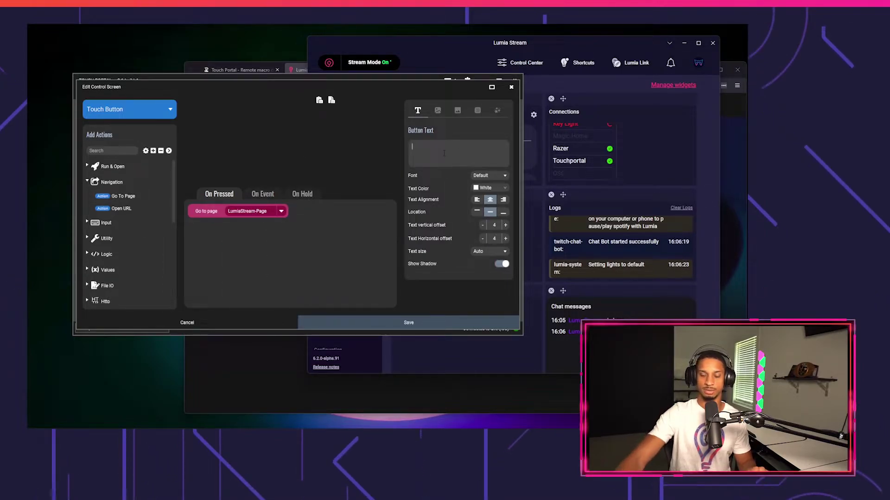
pyautogui.write('Lumia Stream')
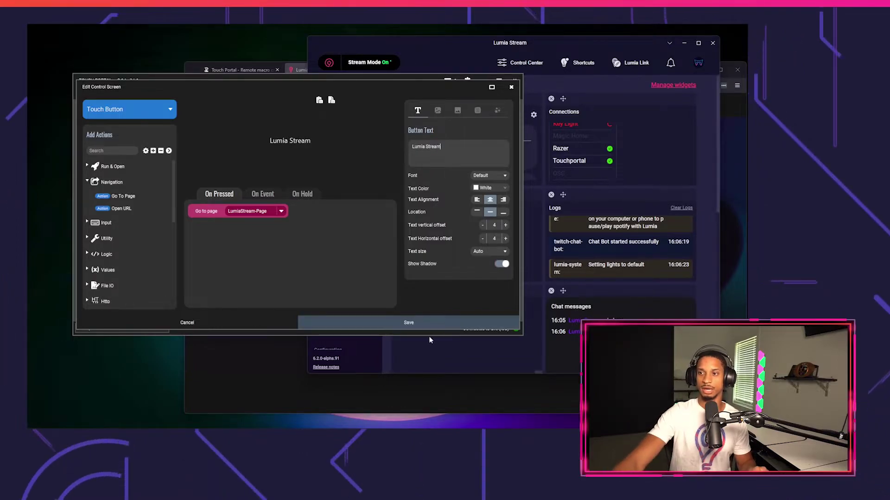
pyautogui.click(419, 318)
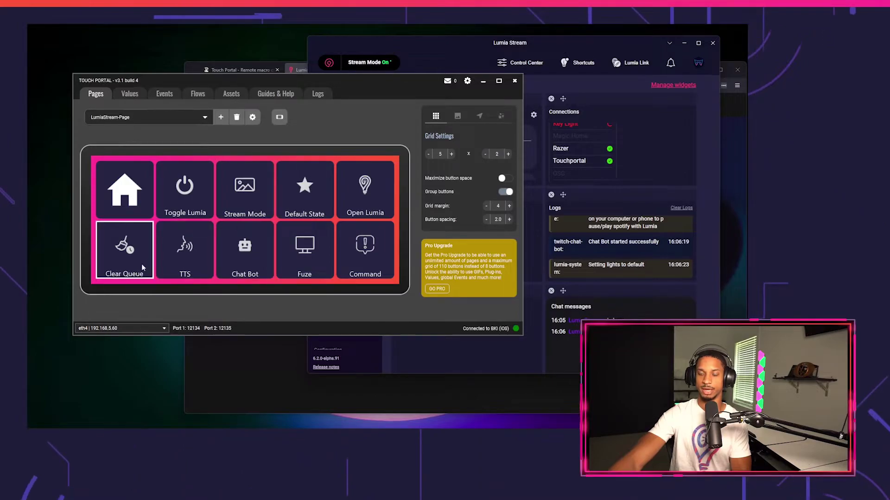
# Step: Replace the Clear Queue button's pressed action with the Lumia Stream Activate Command action
pyautogui.click(123, 258)
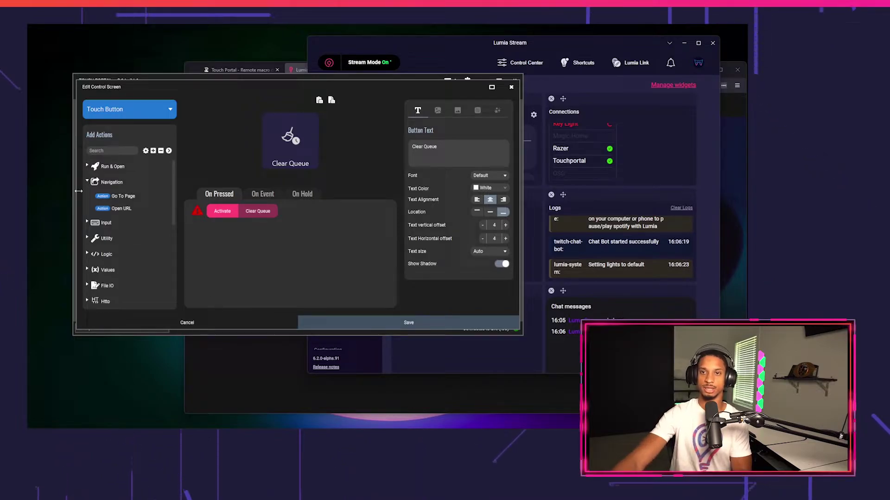
pyautogui.click(112, 182)
pyautogui.scroll(-5, 111, 222)
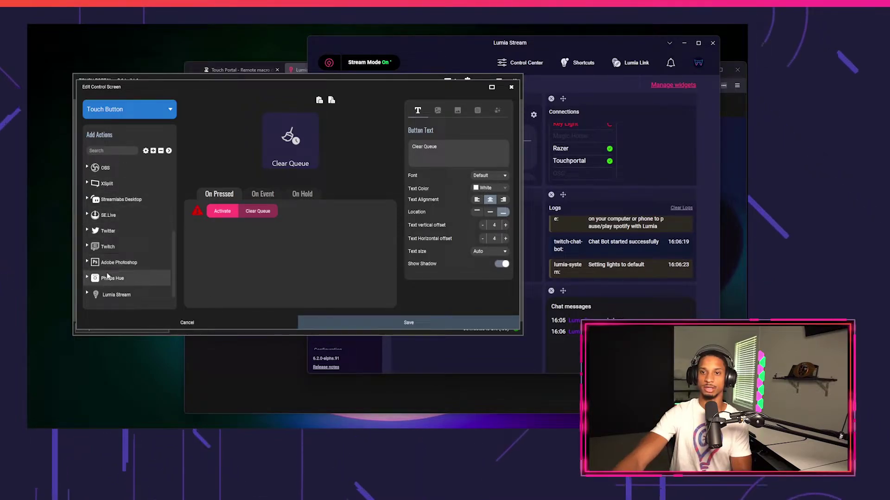
pyautogui.click(111, 294)
pyautogui.scroll(-5, 101, 283)
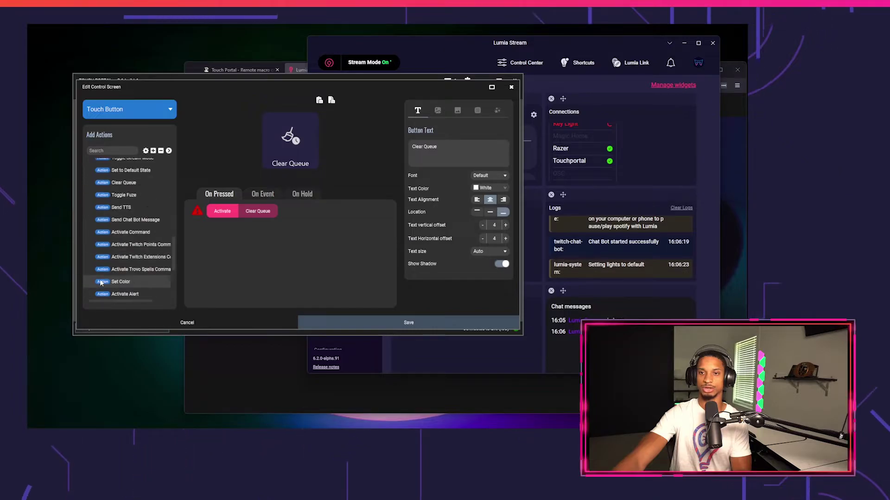
pyautogui.scroll(3, 116, 250)
pyautogui.scroll(-2, 139, 247)
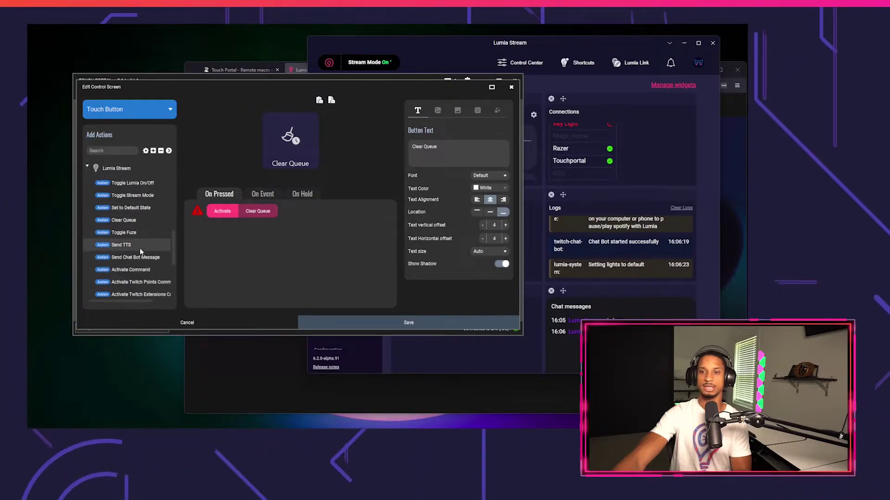
pyautogui.doubleClick(137, 270)
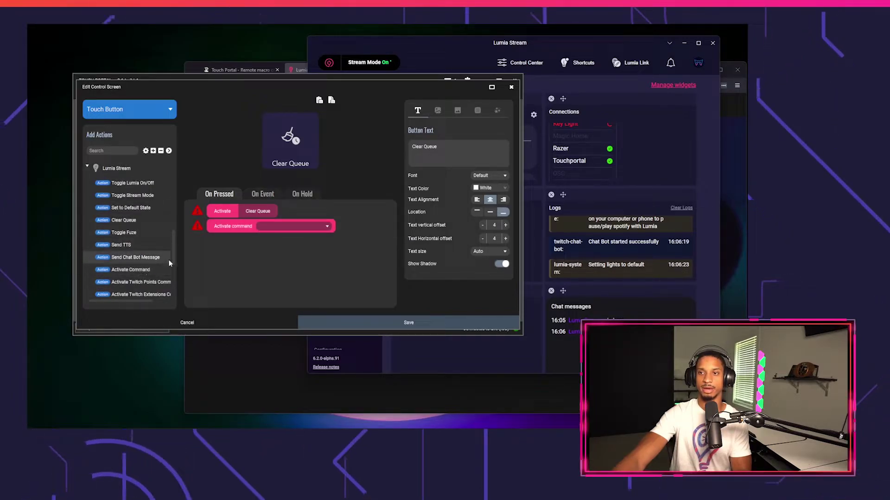
pyautogui.rightClick(233, 212)
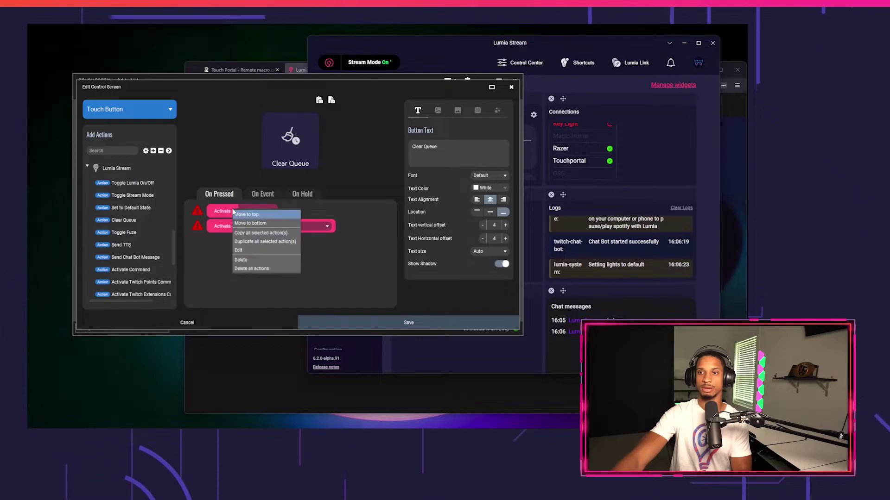
pyautogui.click(255, 260)
pyautogui.click(309, 251)
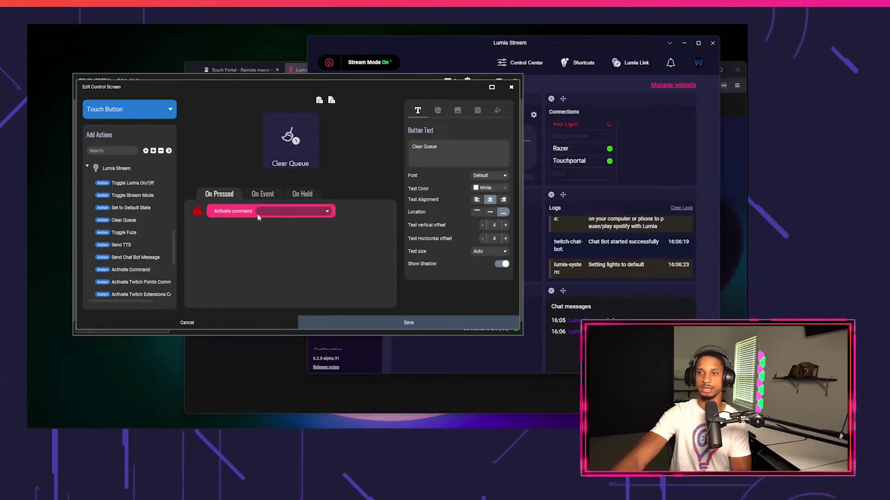
# Step: Set the activated command to green and change the button text to "Green"
pyautogui.click(278, 213)
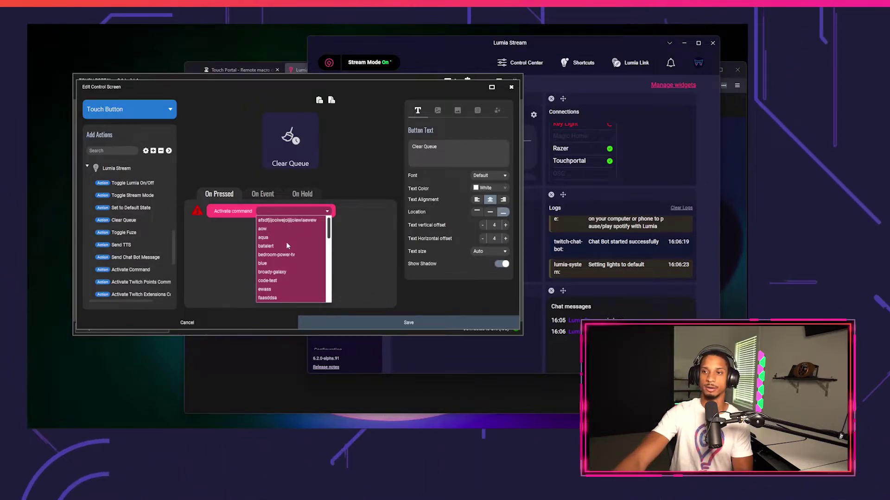
pyautogui.scroll(-2, 306, 253)
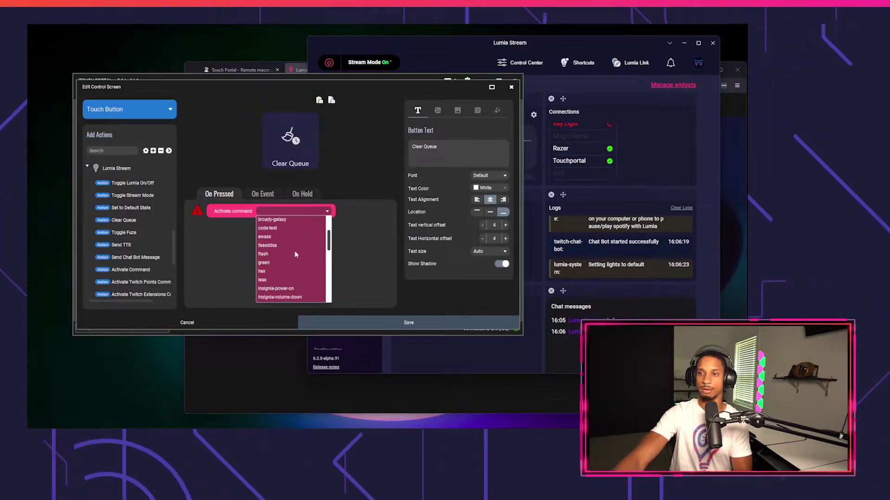
pyautogui.click(270, 263)
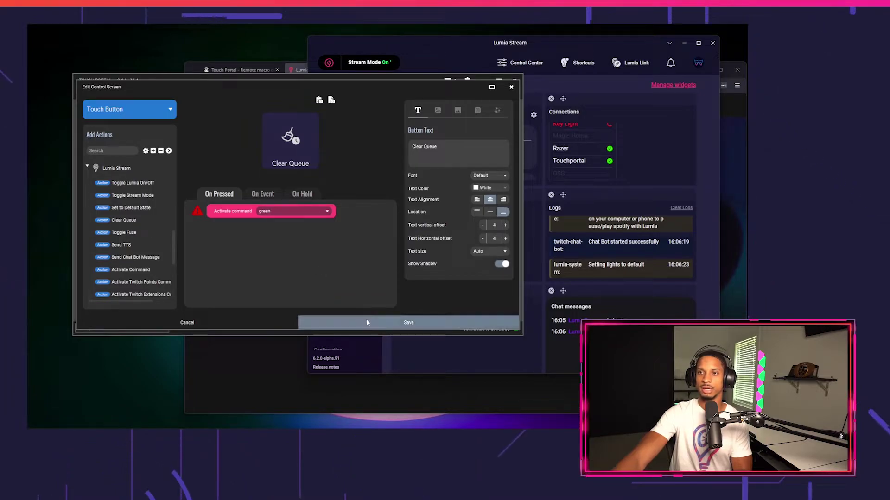
pyautogui.click(306, 140)
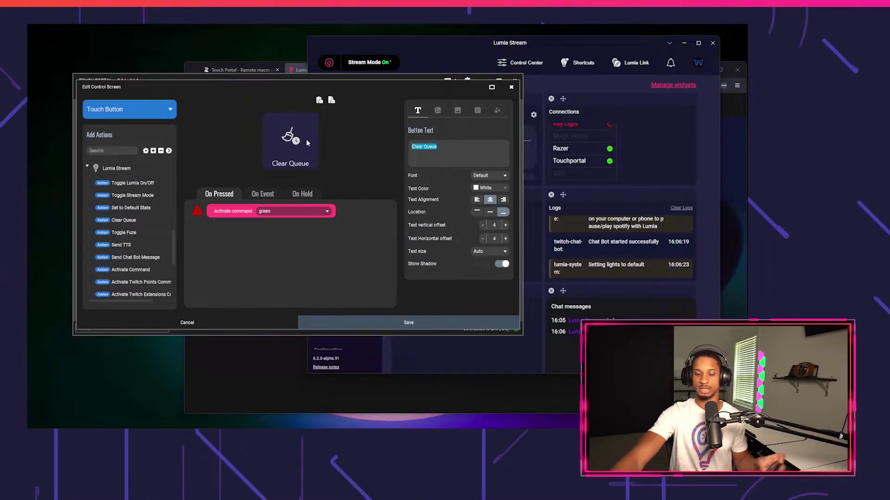
pyautogui.write('G')
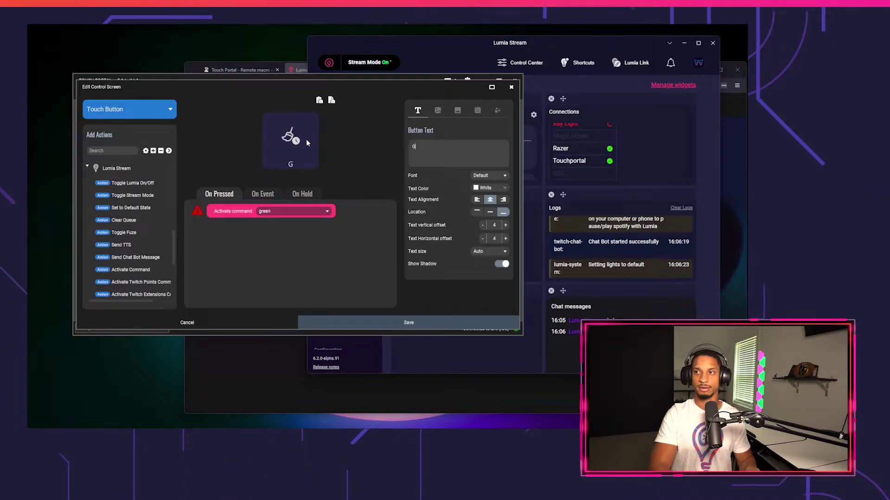
pyautogui.write('reen')
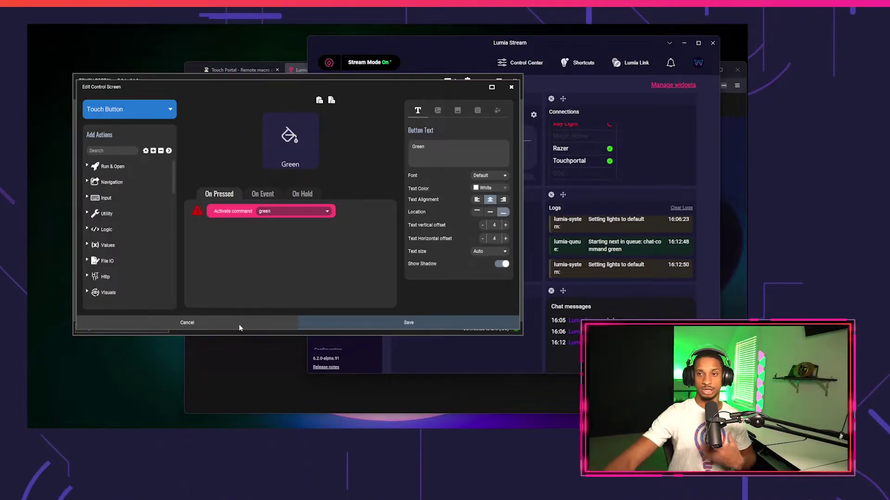
# Step: Read the warning attached to the Green button's Activate command action
pyautogui.click(196, 212)
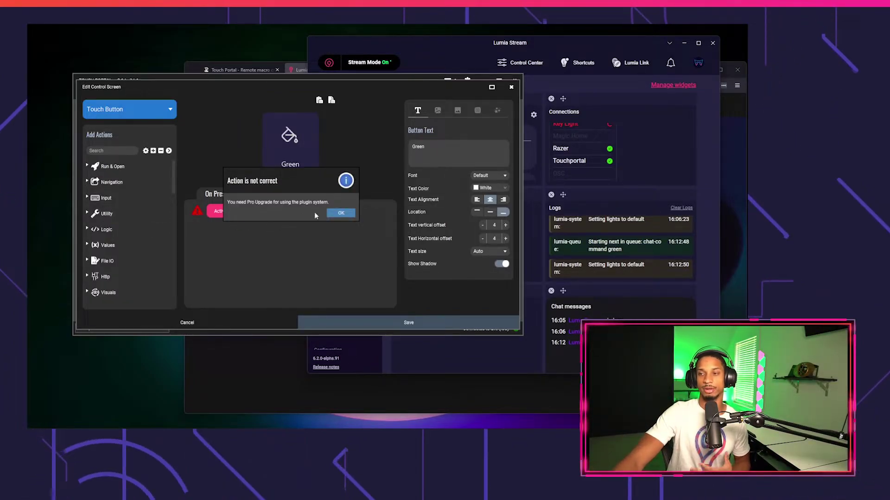
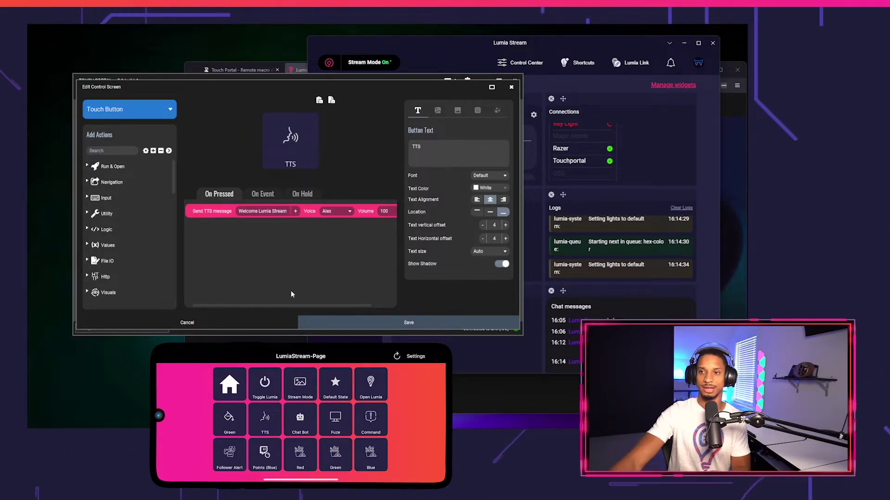
# Step: Leave the TTS button editor without saving and change the Command button's activated command to yellow, saving the change
pyautogui.click(268, 323)
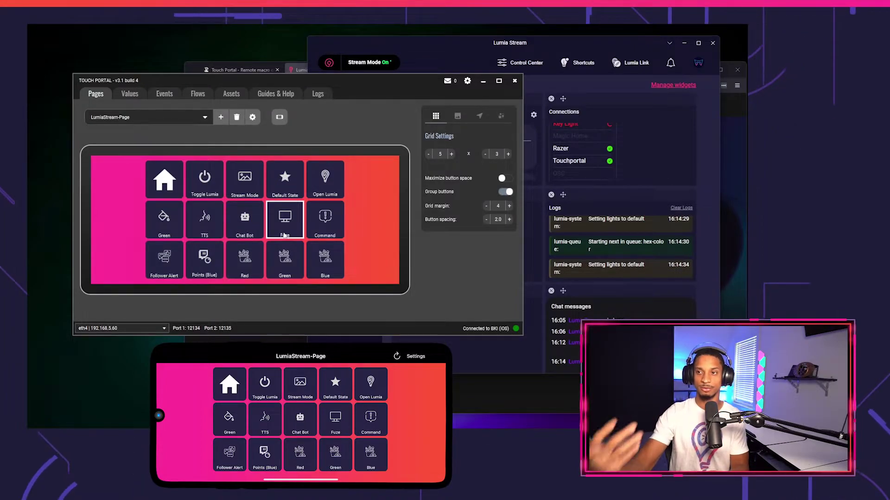
pyautogui.click(332, 231)
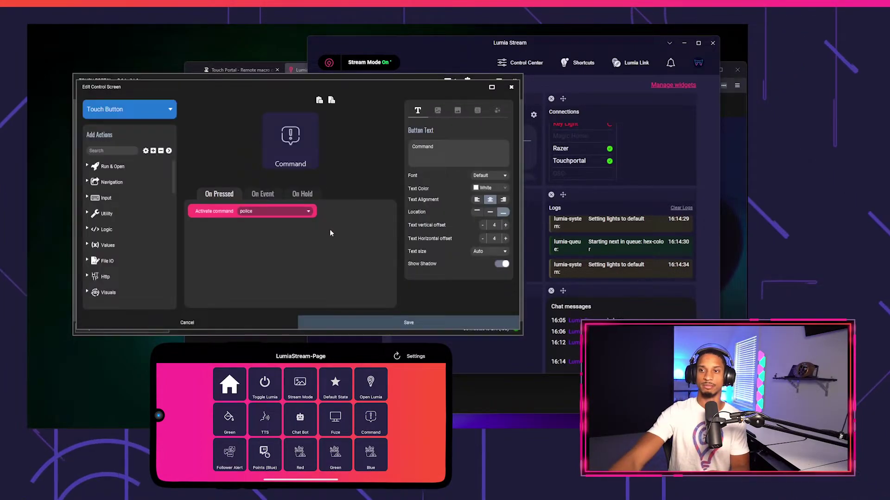
pyautogui.click(270, 211)
pyautogui.scroll(-10, 271, 254)
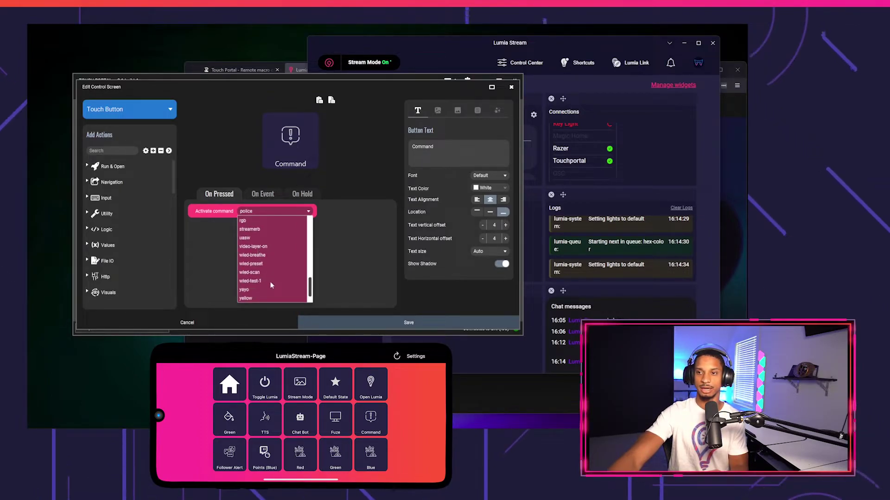
pyautogui.click(258, 299)
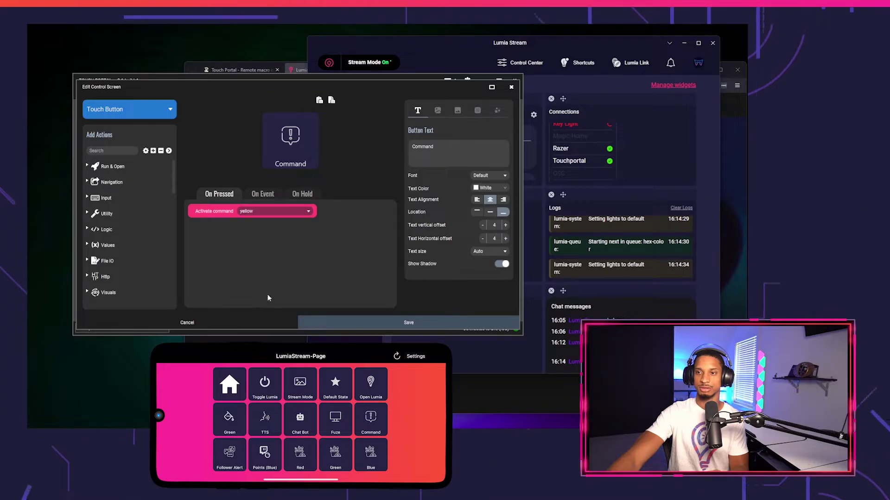
pyautogui.click(316, 321)
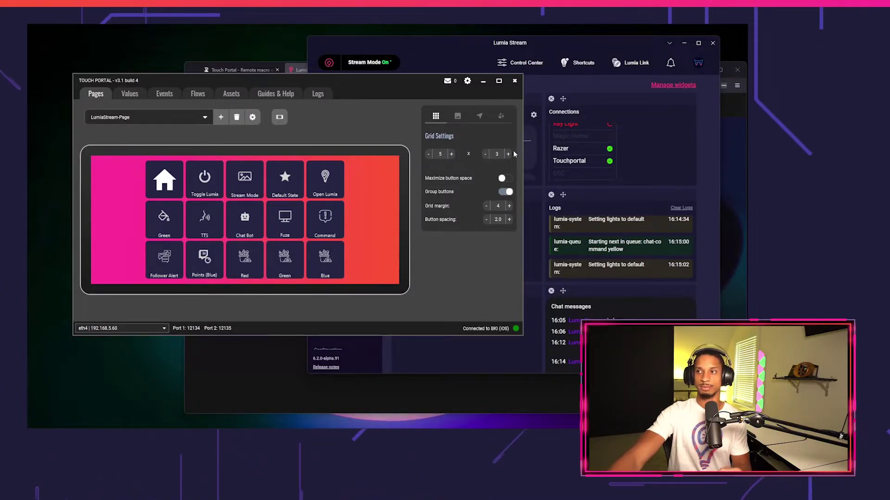
# Step: Try a page grid with 2 rows, then set the grid to 4 rows
pyautogui.click(485, 154)
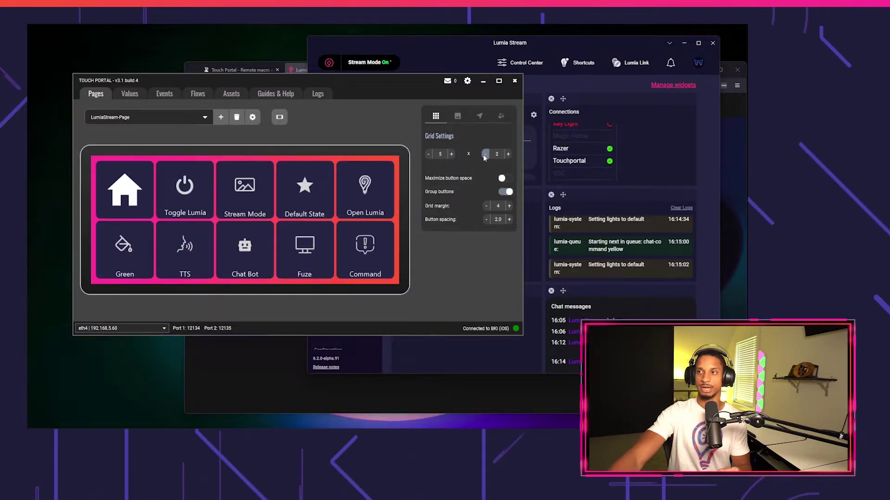
pyautogui.click(508, 154)
pyautogui.click(508, 154)
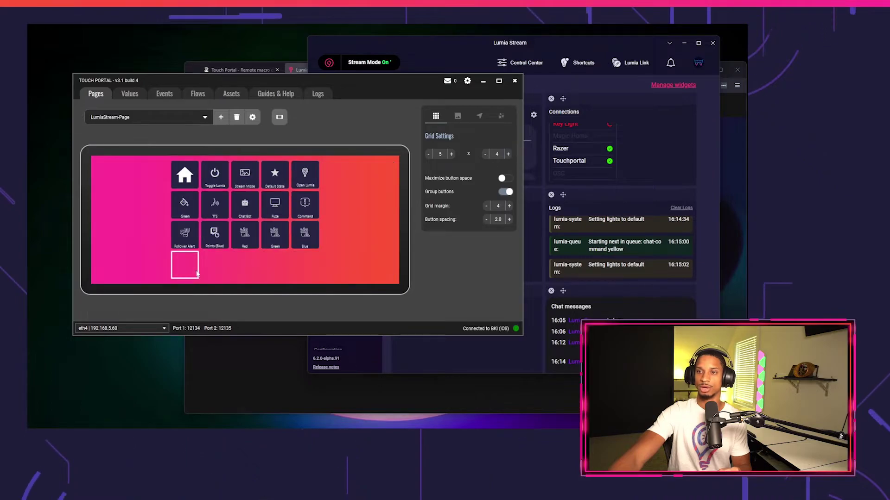
# Step: Add the Lumia Stream Set Color action to the first empty button in the fourth row, with the color #669999
pyautogui.click(185, 264)
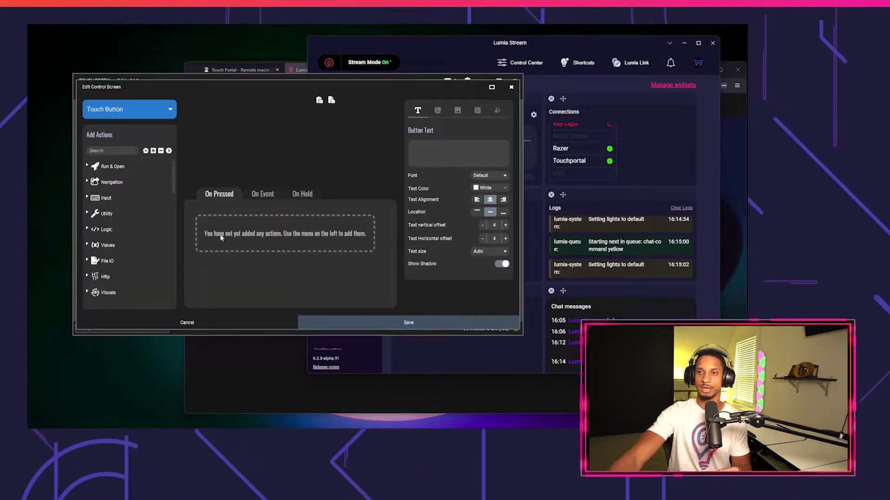
pyautogui.scroll(-2, 143, 179)
pyautogui.click(135, 266)
pyautogui.scroll(-10, 131, 250)
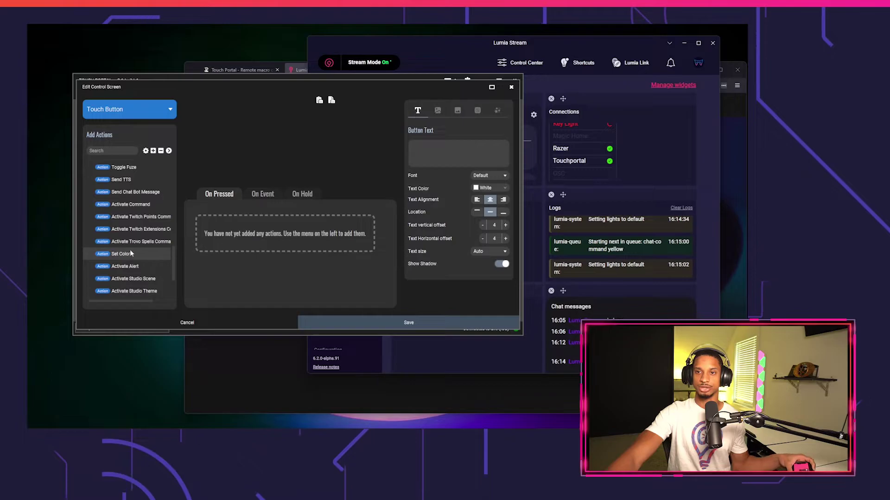
pyautogui.scroll(8, 132, 252)
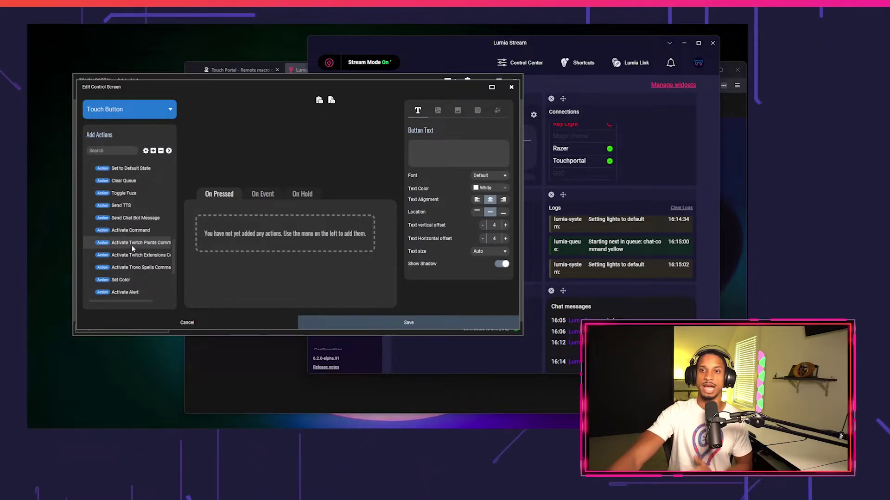
pyautogui.scroll(-3, 139, 250)
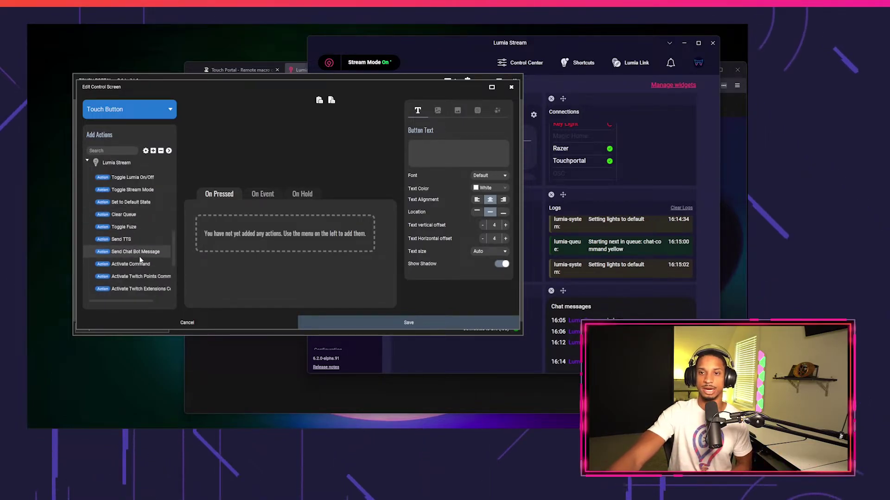
pyautogui.scroll(-1, 141, 265)
pyautogui.click(142, 237)
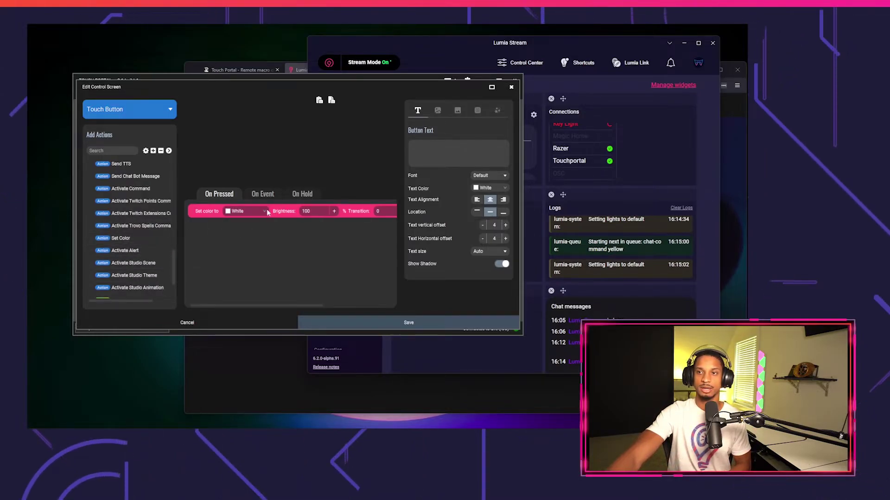
pyautogui.click(246, 211)
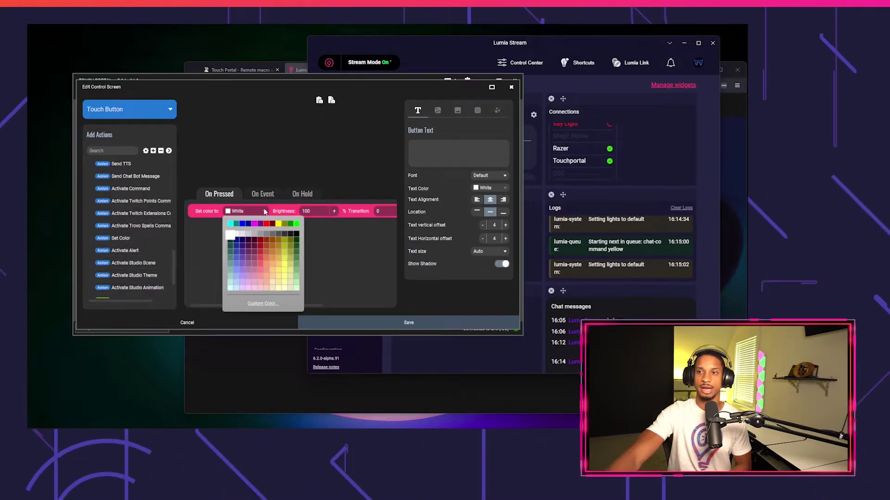
pyautogui.click(235, 264)
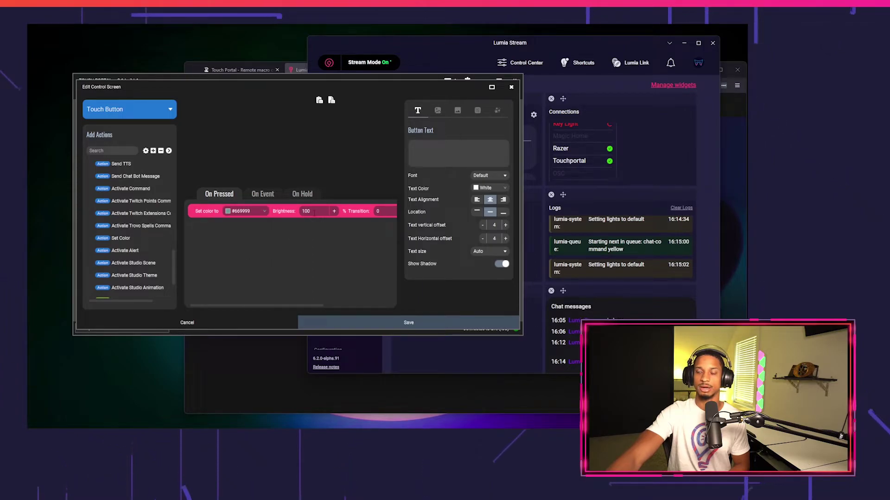
# Step: Set the color action's duration to 6000 ms, label the button Marine and save it
pyautogui.moveTo(317, 305); pyautogui.dragTo(354, 268)
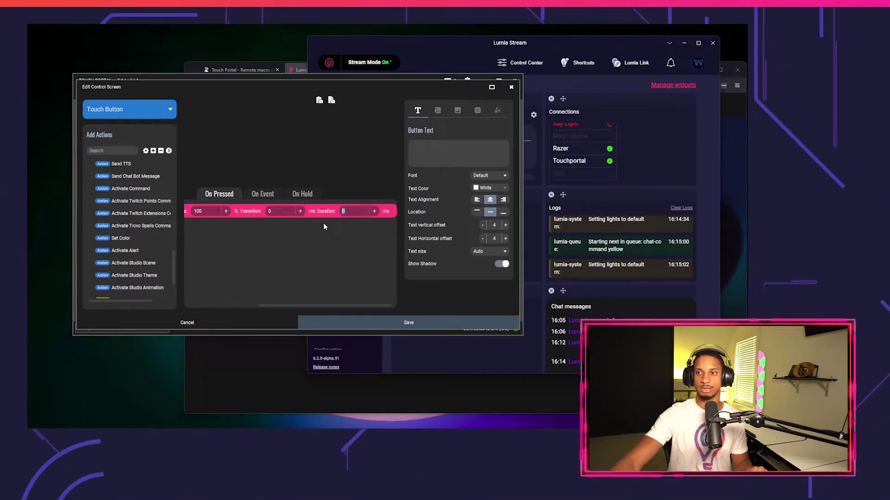
pyautogui.write('6000')
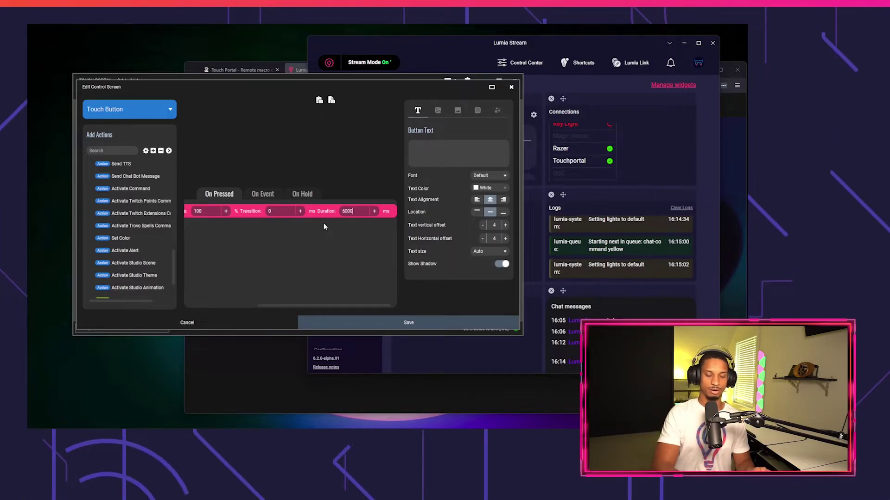
pyautogui.click(462, 159)
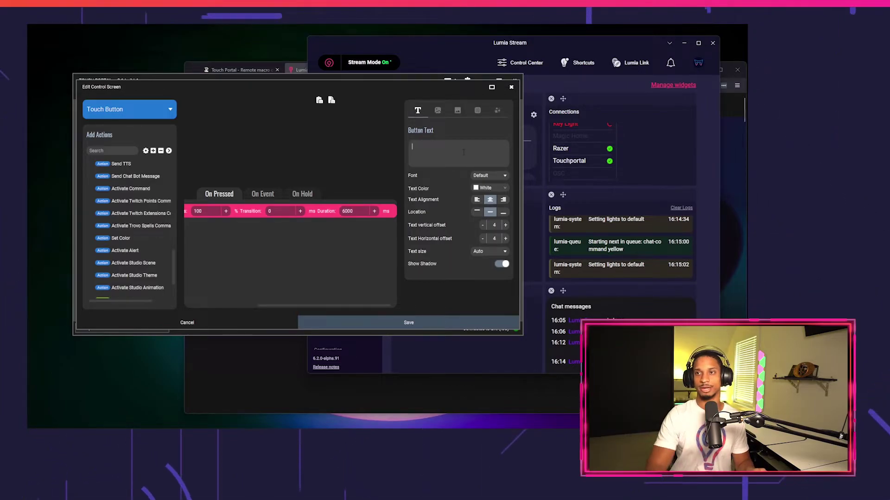
pyautogui.write('Marine')
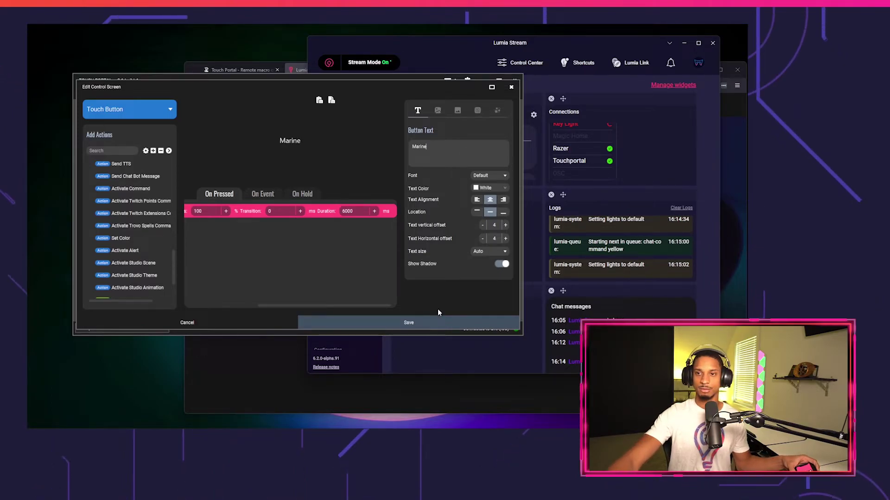
pyautogui.click(434, 324)
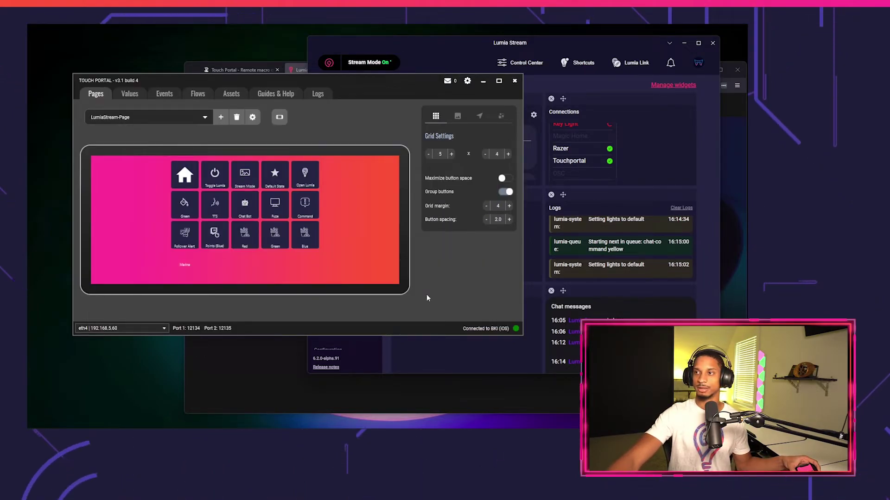
# Step: Give the Marine button the paint bucket icon from the Lumia Stream icon pack, shown at full button size
pyautogui.click(184, 263)
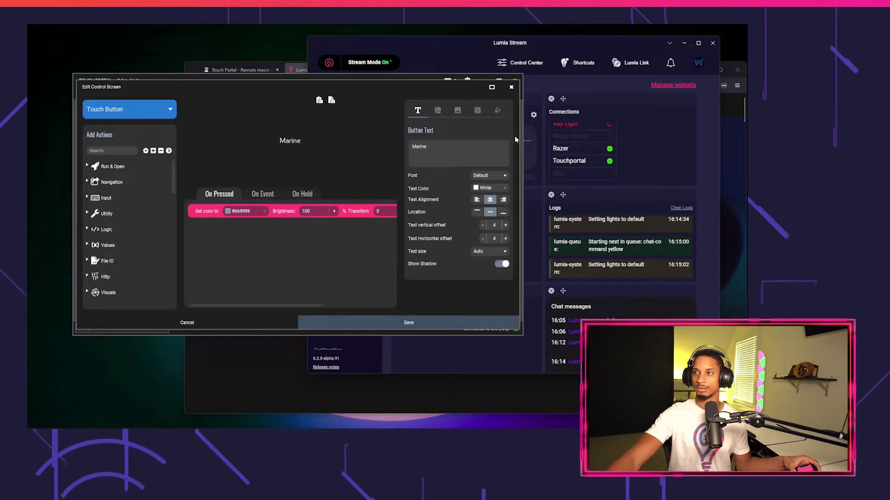
pyautogui.click(438, 111)
pyautogui.click(457, 110)
pyautogui.click(435, 110)
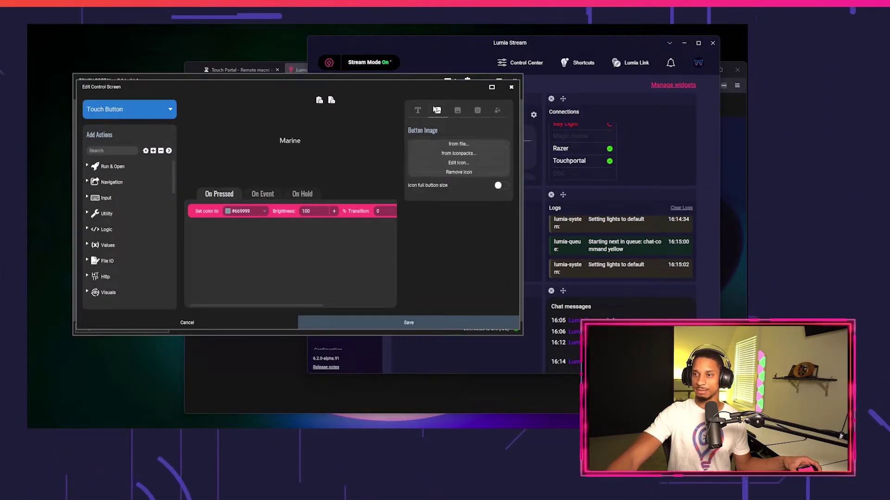
pyautogui.click(480, 155)
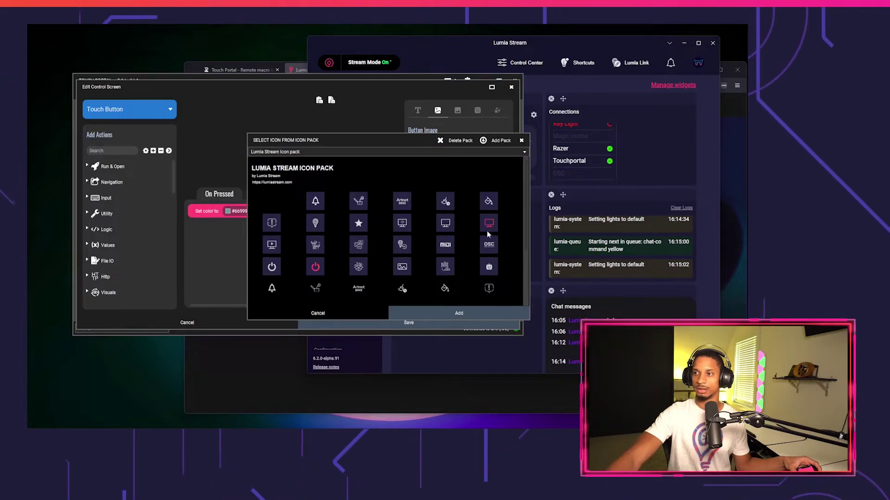
pyautogui.click(488, 201)
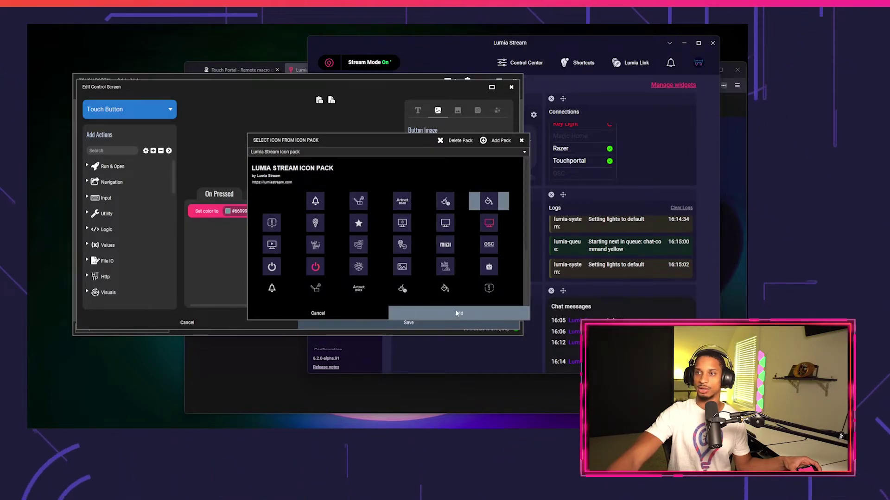
pyautogui.click(456, 313)
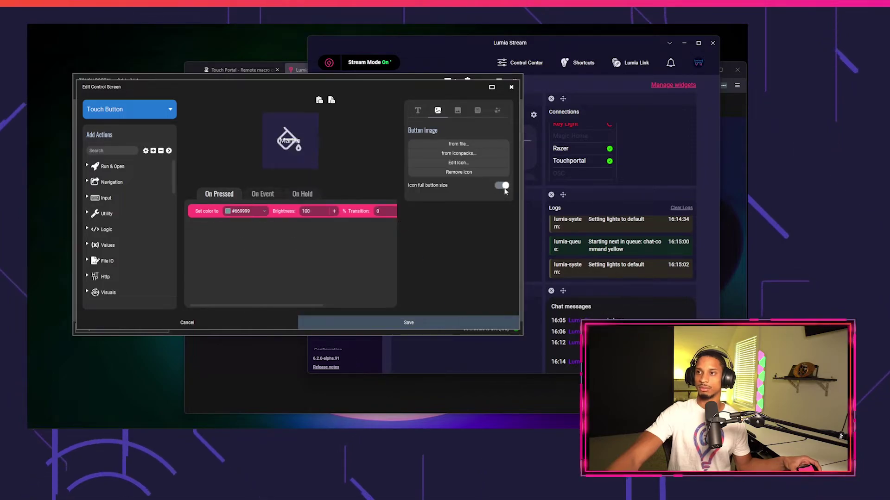
# Step: Place the Marine button's text at the bottom of the button and save the change
pyautogui.click(418, 111)
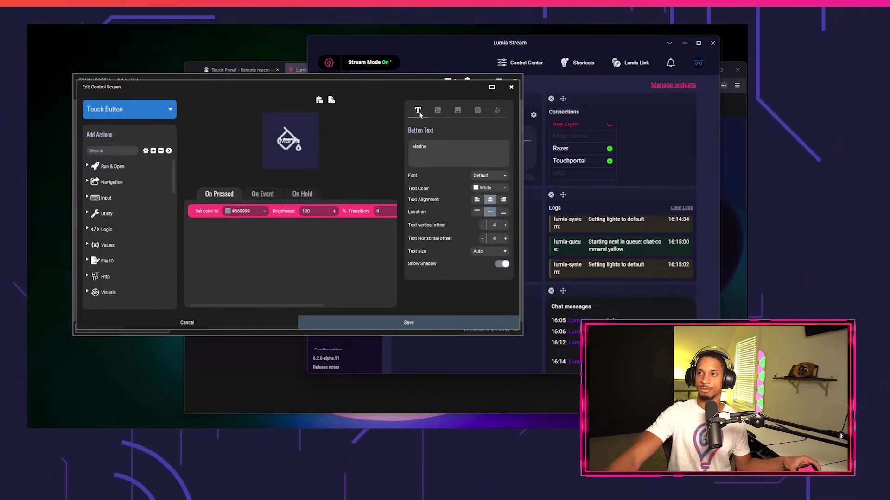
pyautogui.click(500, 214)
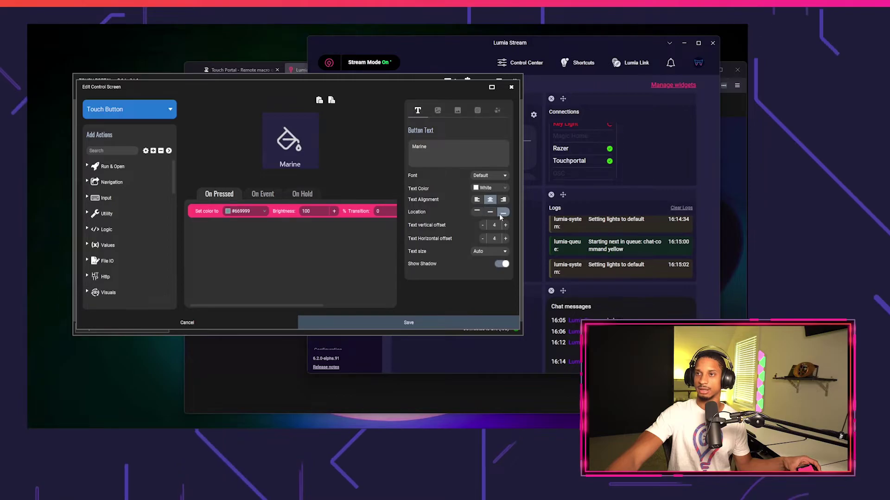
pyautogui.click(408, 323)
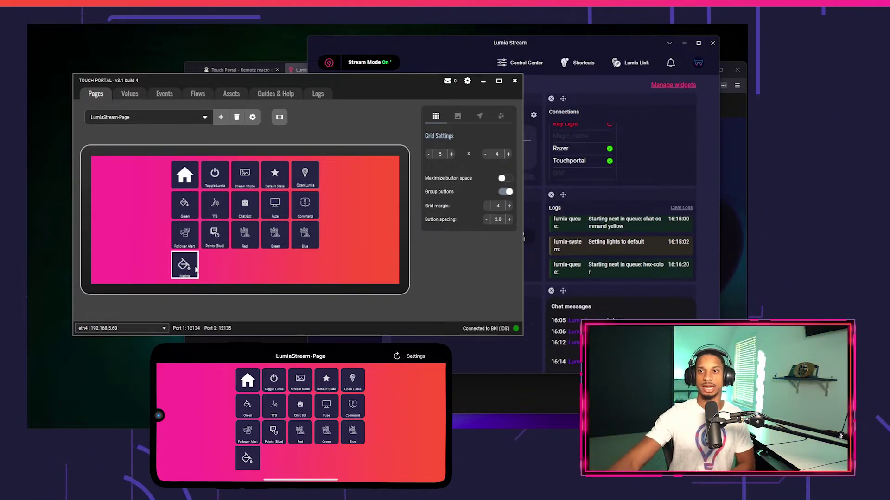
# Step: Start editing the empty button beside Marine and bring up the available Lumia Stream actions
pyautogui.click(213, 261)
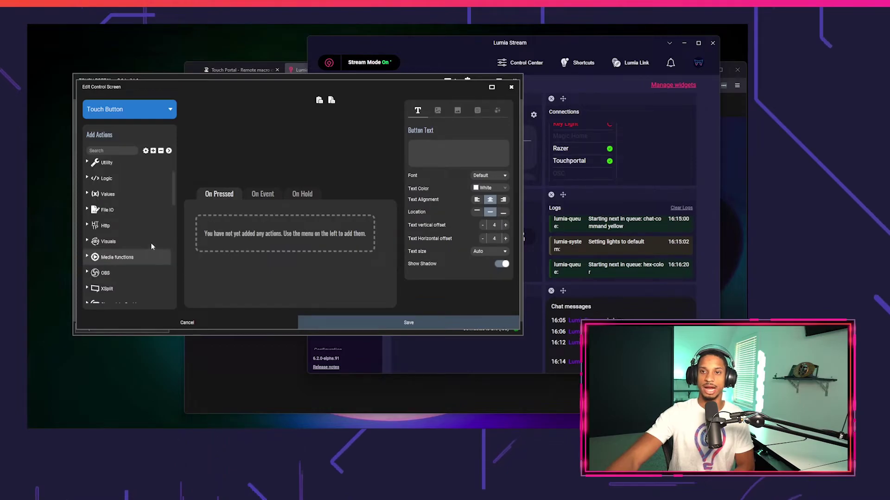
pyautogui.scroll(-6, 151, 238)
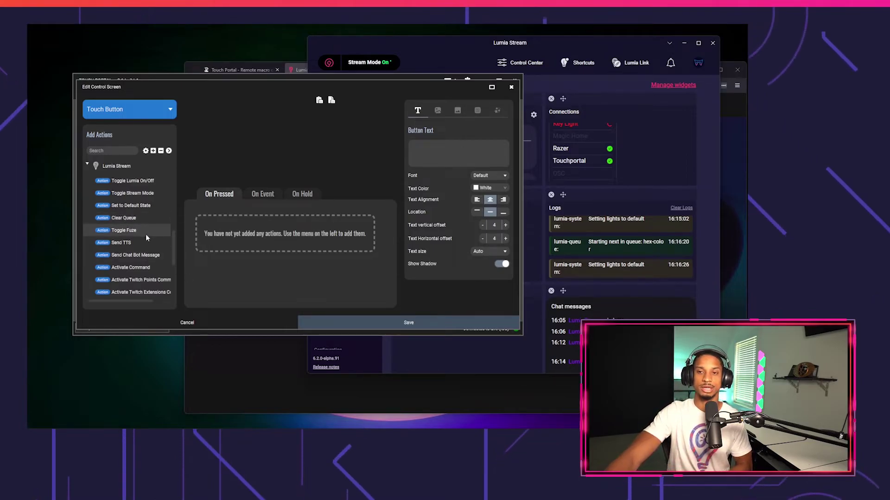
pyautogui.scroll(-1, 154, 251)
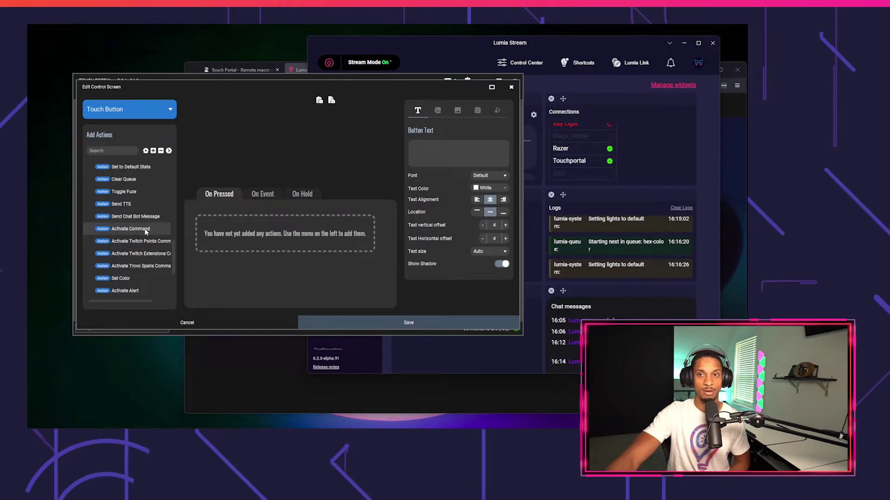
pyautogui.scroll(-2, 143, 191)
# Step: Switch to Lumia Stream and start a new chat command named tp
pyautogui.click(559, 137)
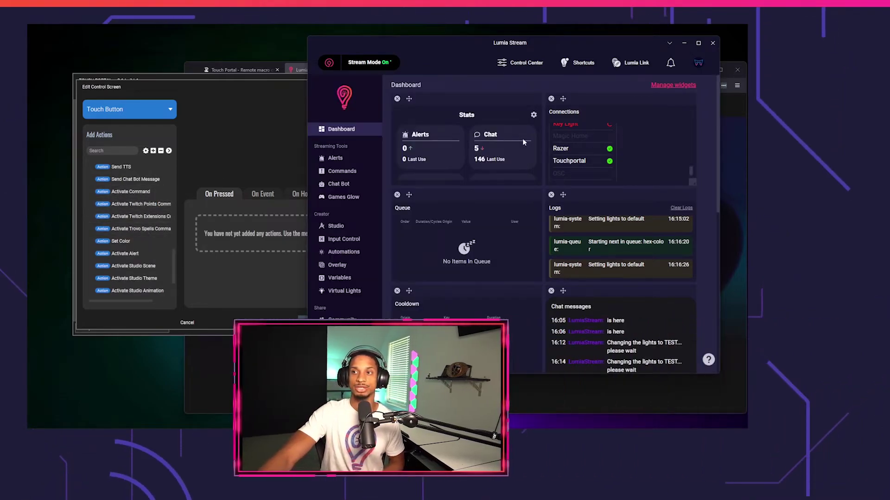
pyautogui.click(343, 184)
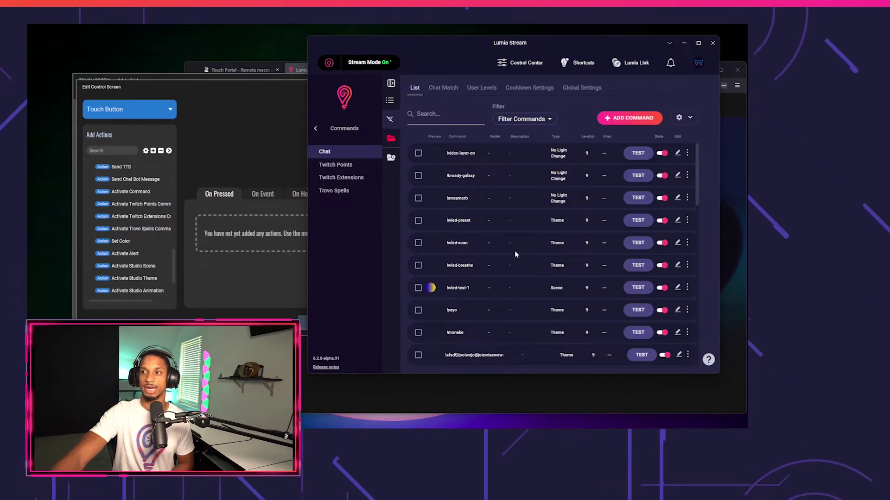
pyautogui.click(601, 122)
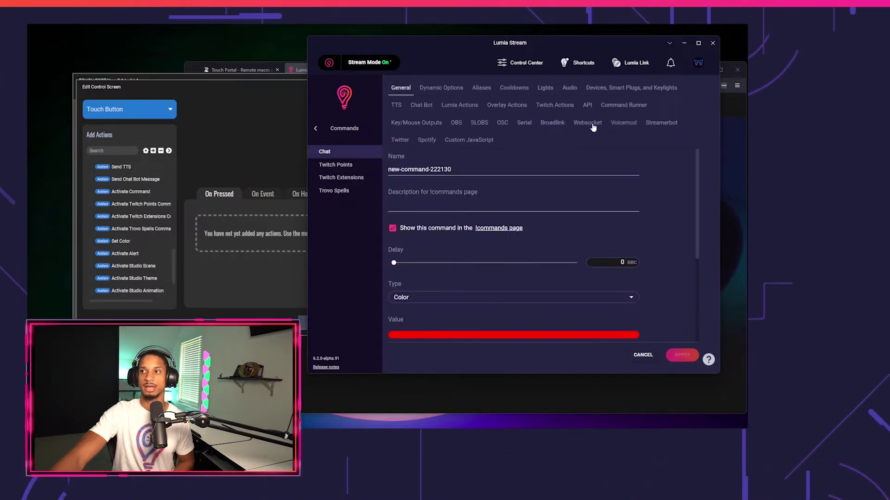
pyautogui.click(431, 169)
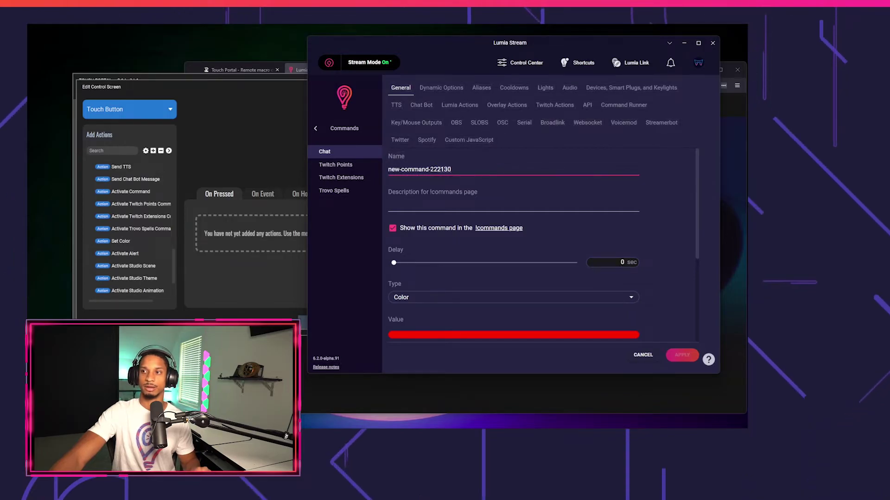
pyautogui.hotkey('ctrl', 'a')
pyautogui.write('tp')
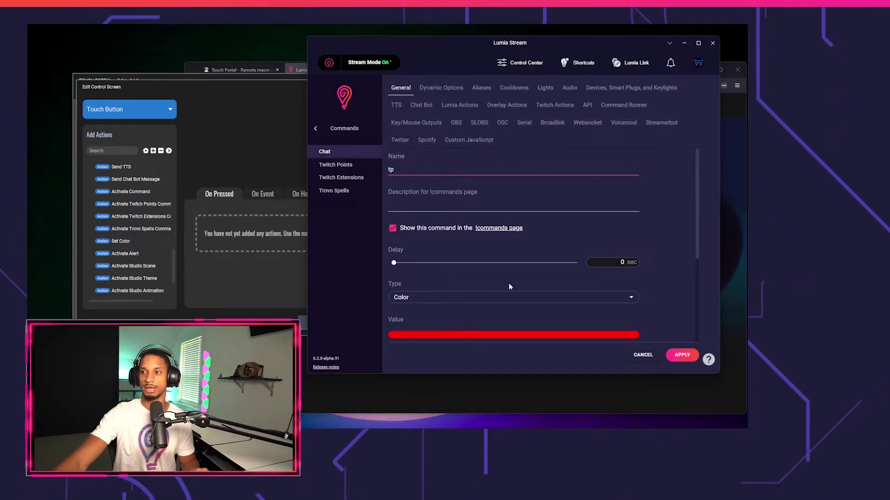
# Step: Set the tp command's color to magenta #e600ff and apply the new command
pyautogui.click(498, 335)
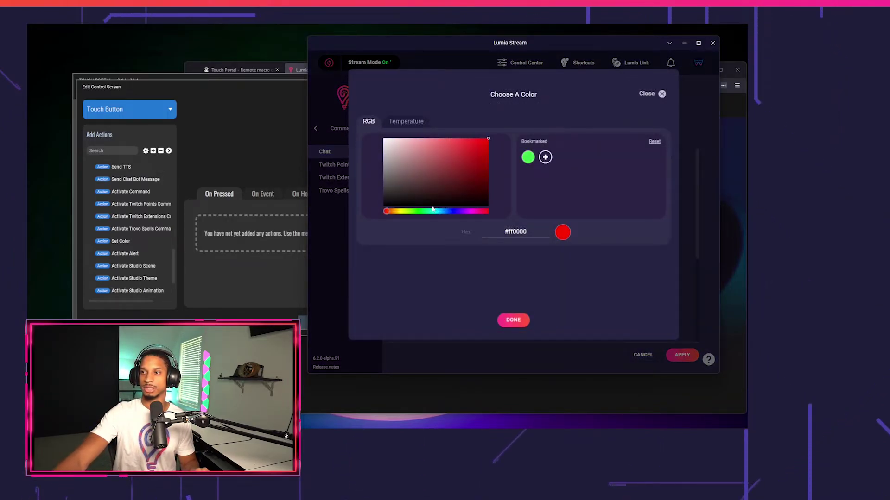
pyautogui.moveTo(439, 212); pyautogui.dragTo(471, 211)
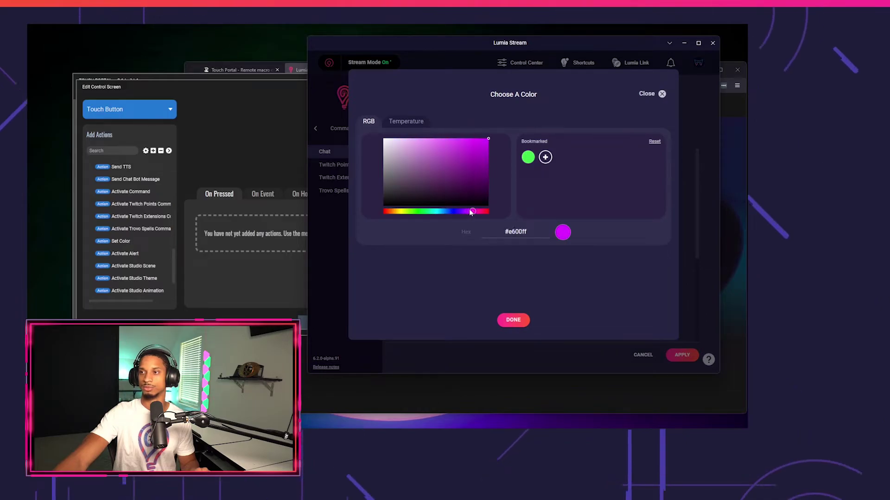
pyautogui.click(514, 320)
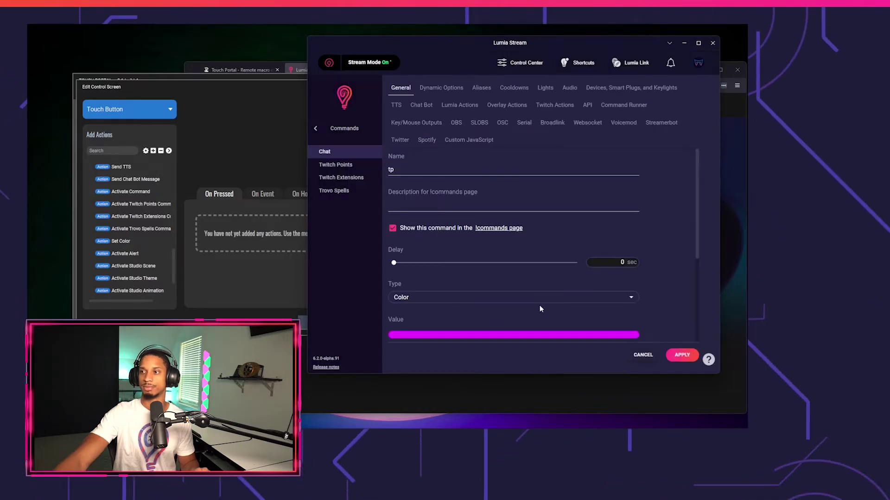
pyautogui.click(678, 356)
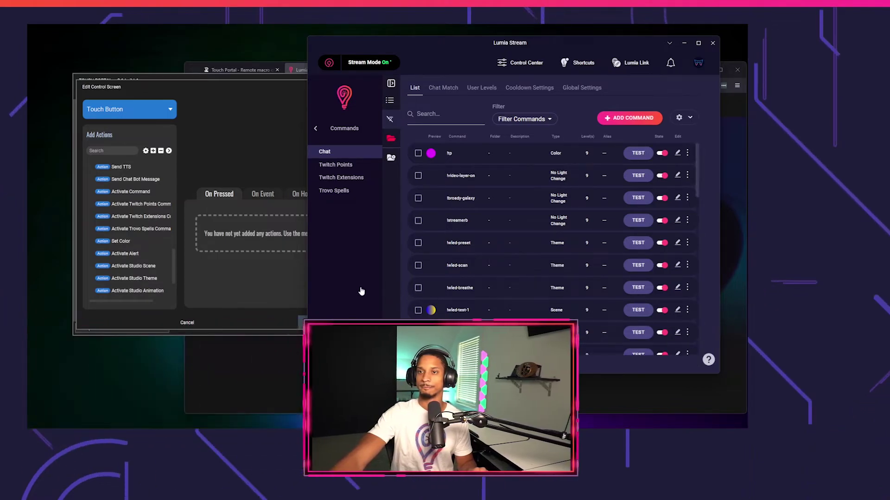
# Step: Back in Touch Portal, add an Activate Command action for tp to the button, label it tp and save it
pyautogui.click(189, 228)
pyautogui.moveTo(130, 192); pyautogui.dragTo(243, 219)
pyautogui.click(260, 211)
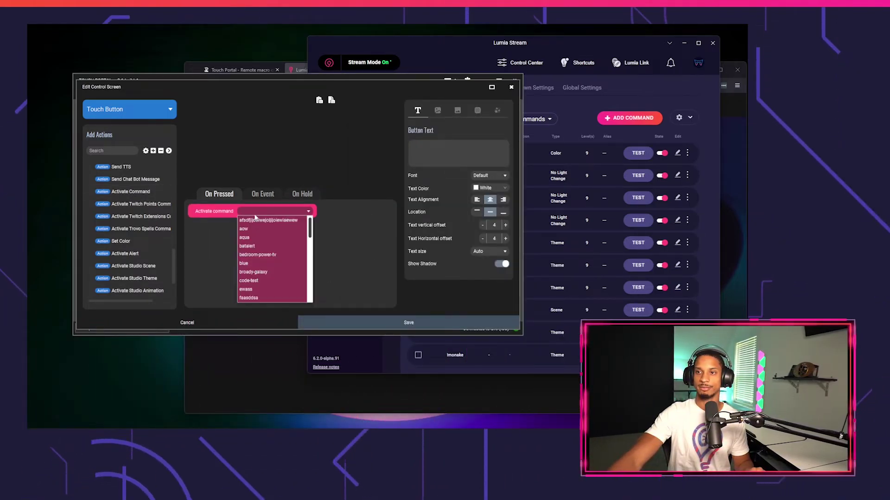
pyautogui.scroll(-5, 275, 247)
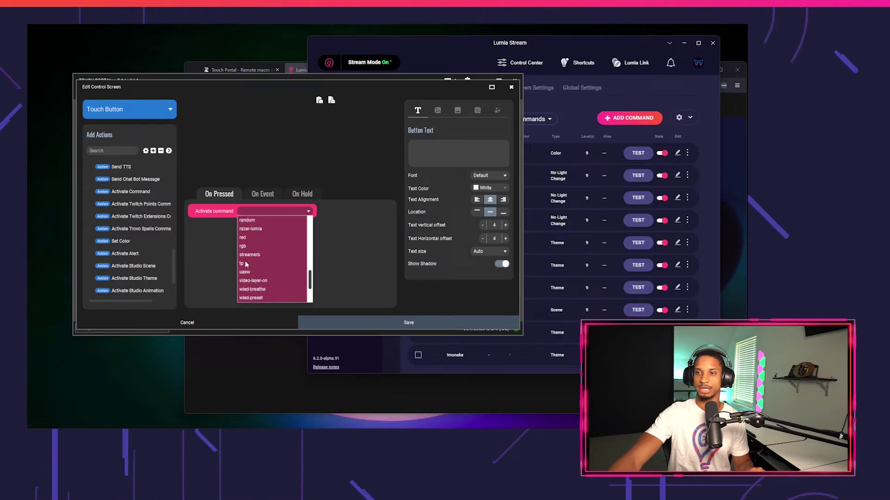
pyautogui.click(277, 238)
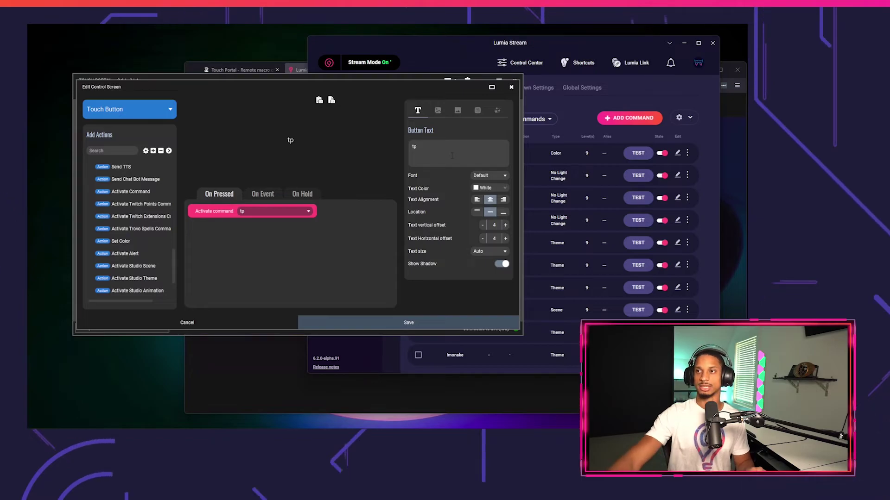
pyautogui.click(398, 326)
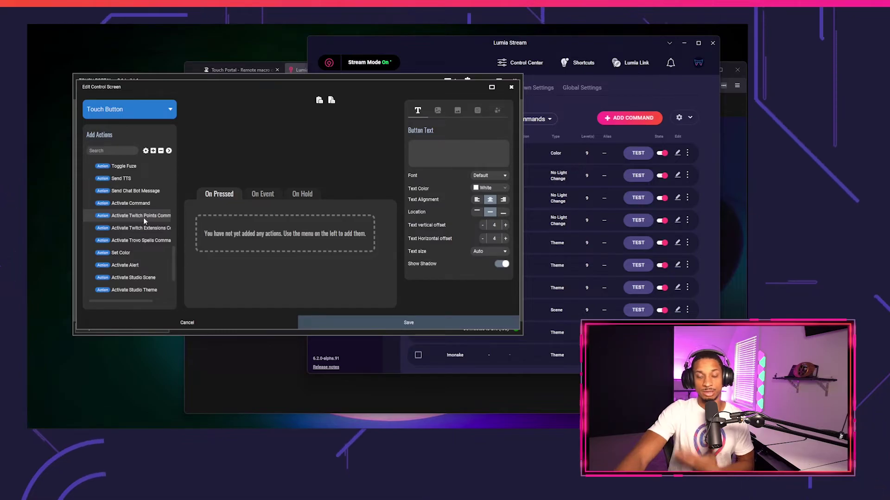
# Step: Add the Activate Alert action to the new empty button and choose the twitch-raid alert
pyautogui.scroll(-3, 145, 226)
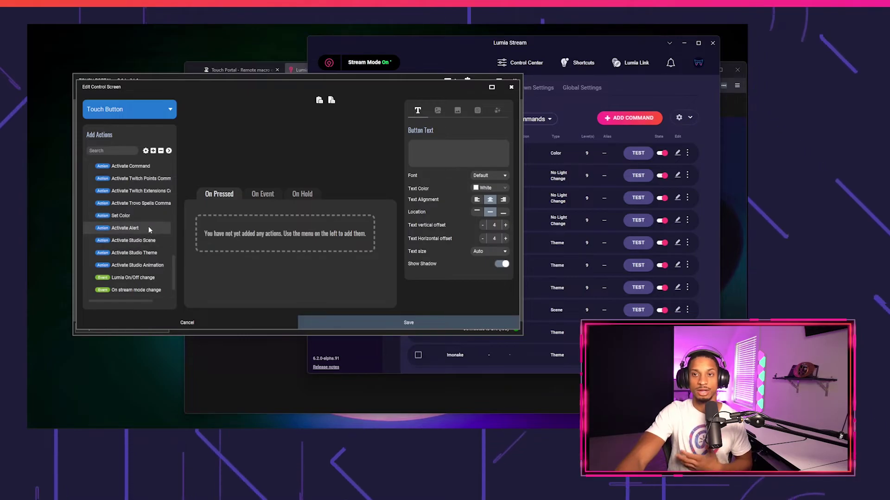
pyautogui.doubleClick(148, 228)
pyautogui.click(233, 210)
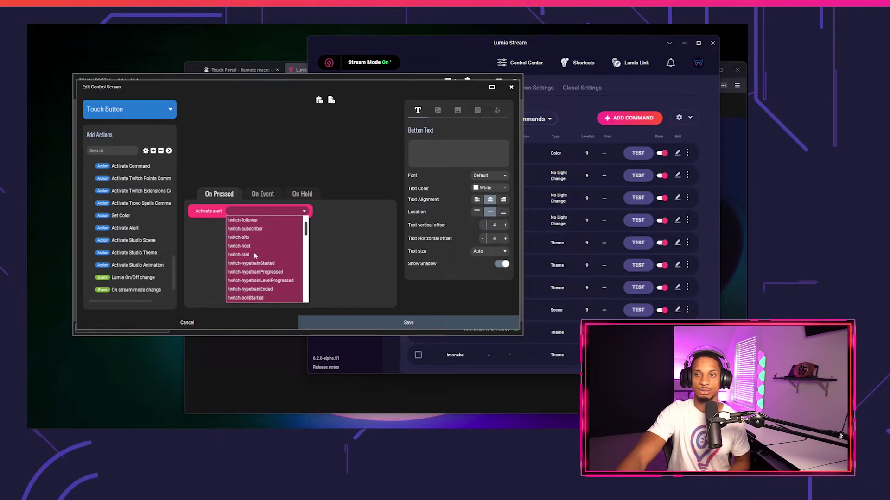
pyautogui.click(254, 255)
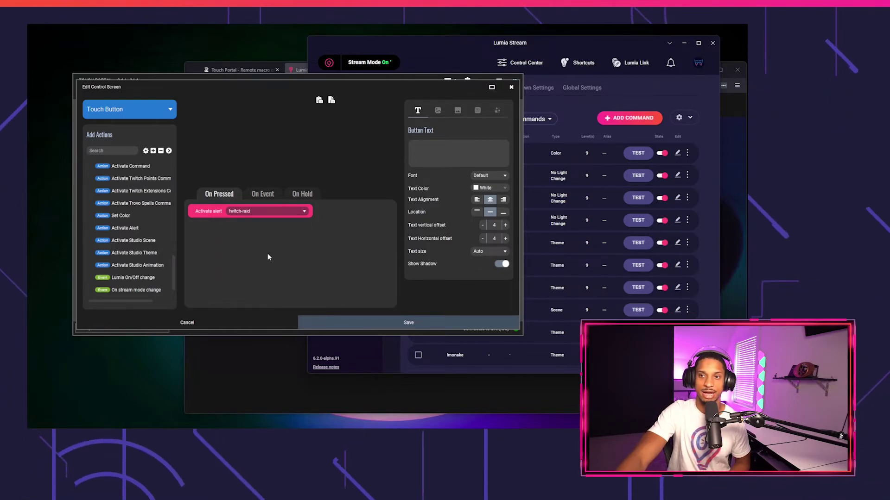
# Step: Add the Activate Studio Scene action below the alert action and look through its selectable scenes
pyautogui.scroll(-1, 160, 243)
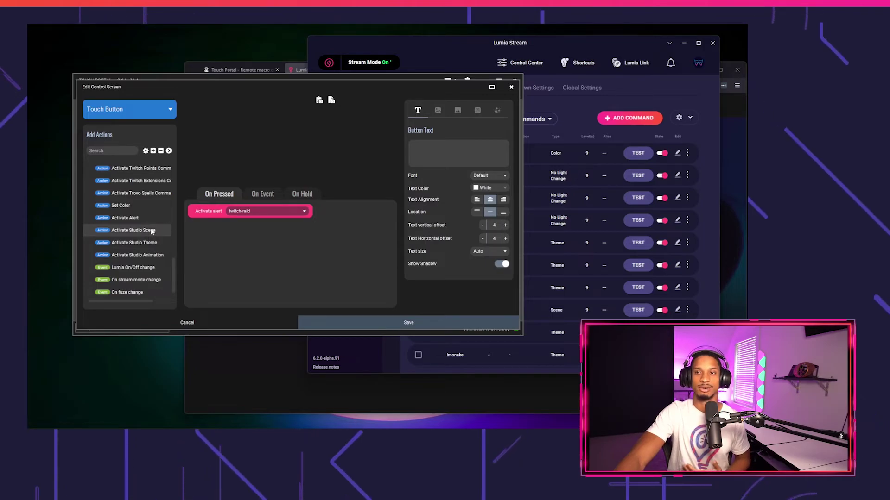
pyautogui.doubleClick(149, 230)
pyautogui.click(262, 226)
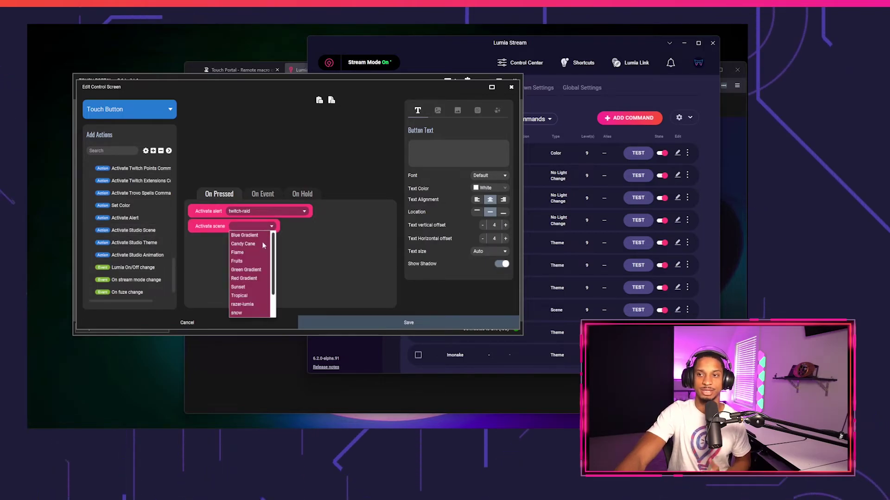
pyautogui.scroll(-1, 262, 246)
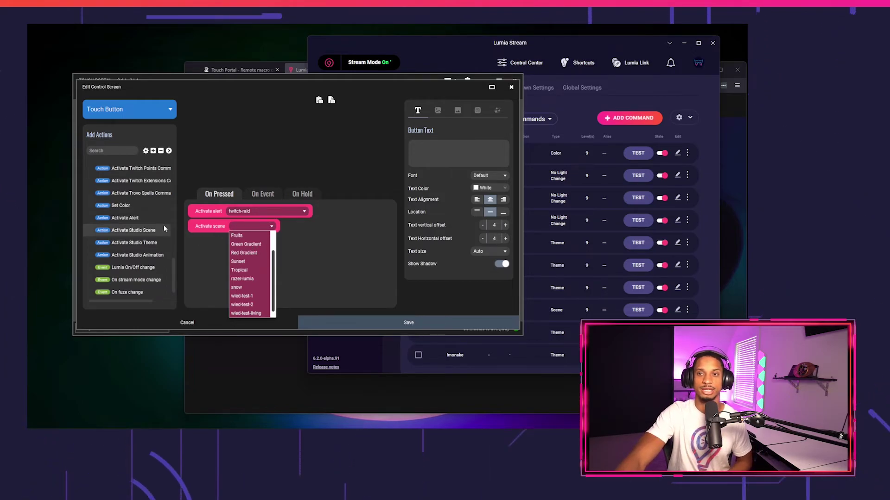
# Step: Add the On stream mode change event to the button and delete its Activate Alert and Activate Studio Scene actions
pyautogui.click(145, 256)
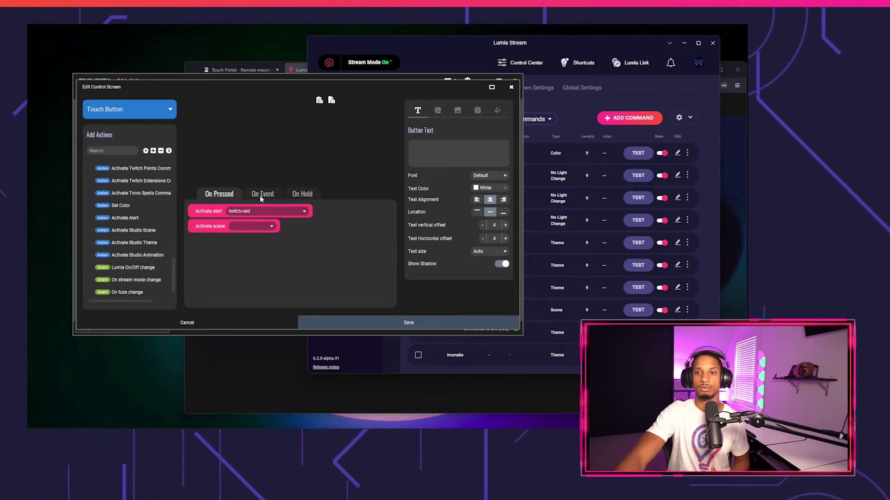
pyautogui.moveTo(157, 280); pyautogui.dragTo(236, 212)
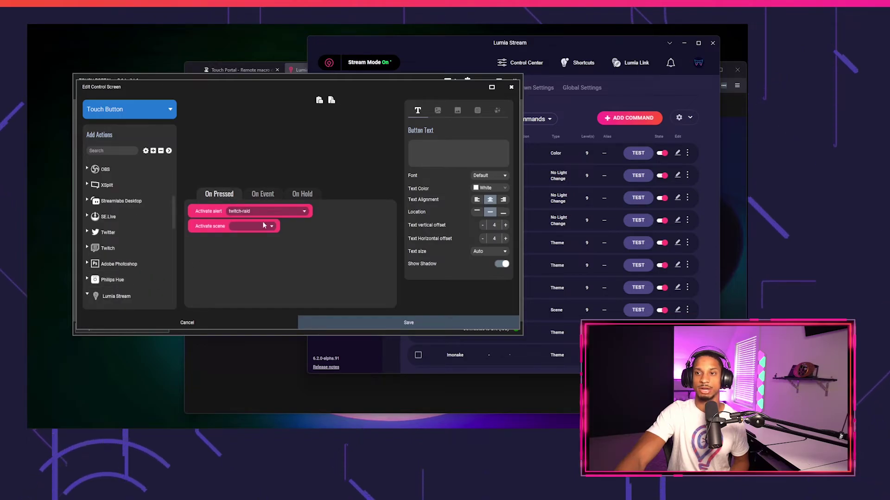
pyautogui.rightClick(220, 213)
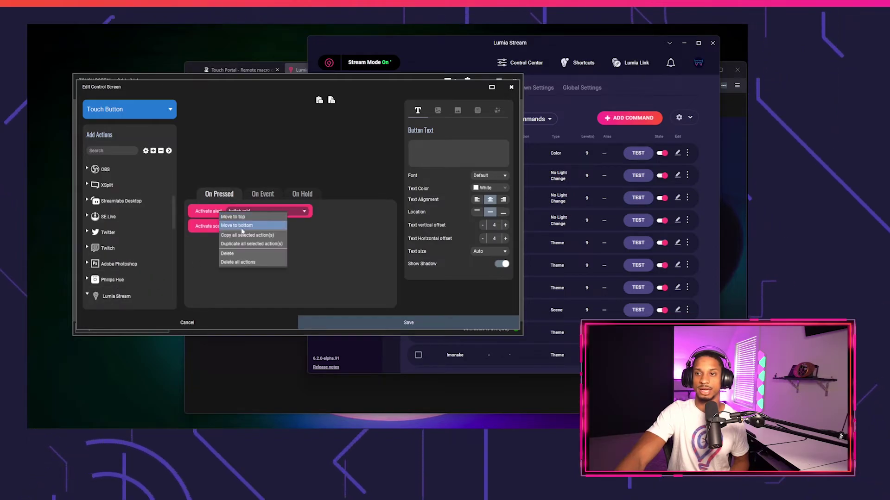
pyautogui.click(242, 258)
pyautogui.click(342, 250)
pyautogui.rightClick(213, 212)
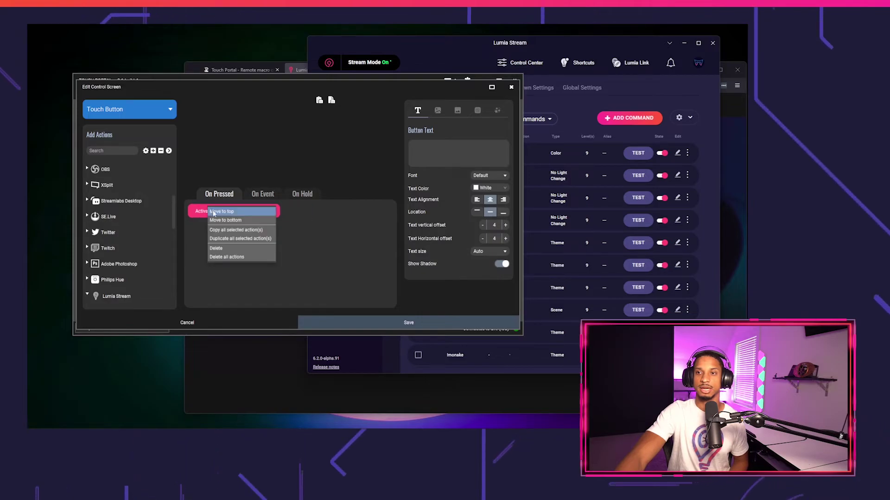
pyautogui.click(218, 248)
pyautogui.click(306, 250)
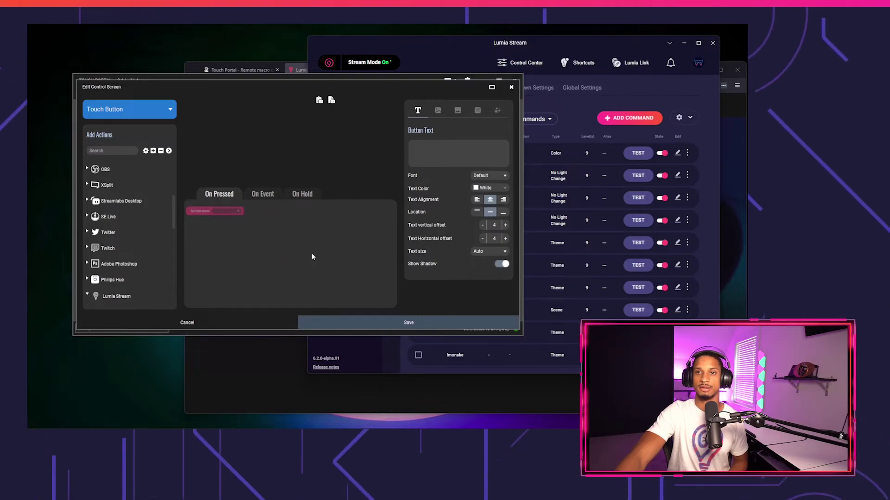
# Step: Label the button StreamerMode Changed
pyautogui.click(444, 158)
pyautogui.write('Streamer')
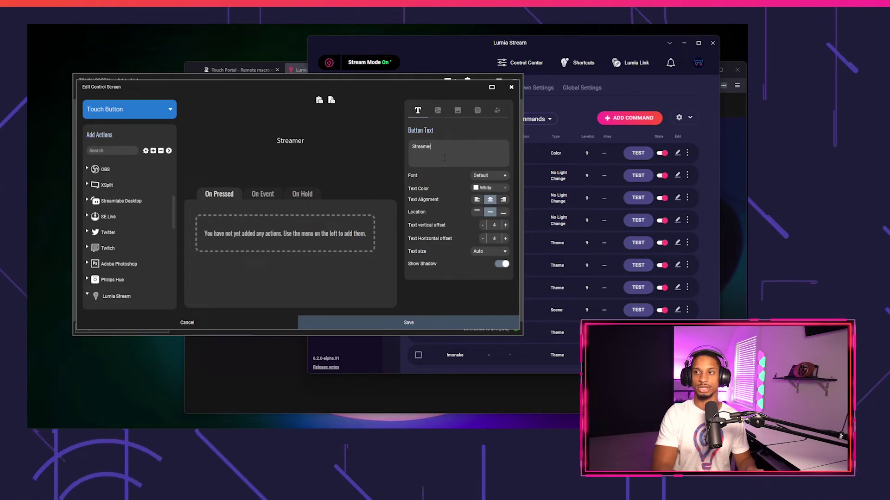
pyautogui.write('Mode Can')
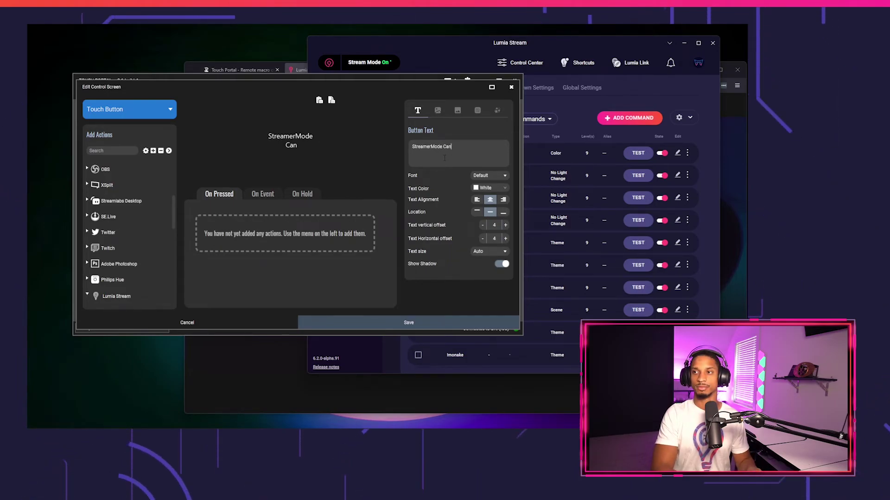
pyautogui.press('BackSpace')
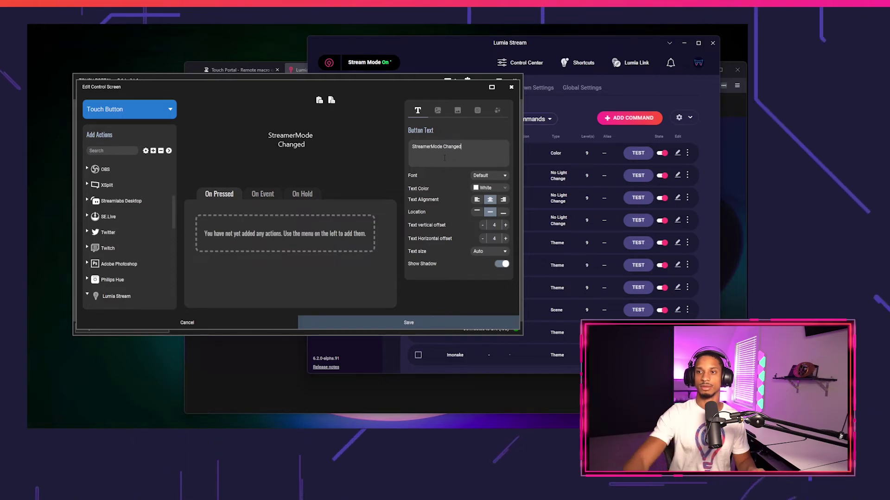
# Step: Make the event trigger when Stream Mode turns Off, add a white Set Color action inside it and save the button
pyautogui.click(277, 194)
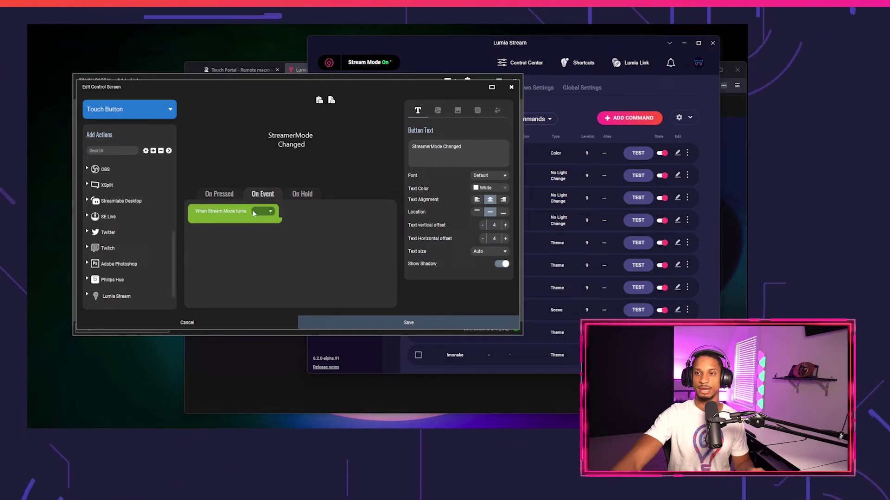
pyautogui.click(271, 212)
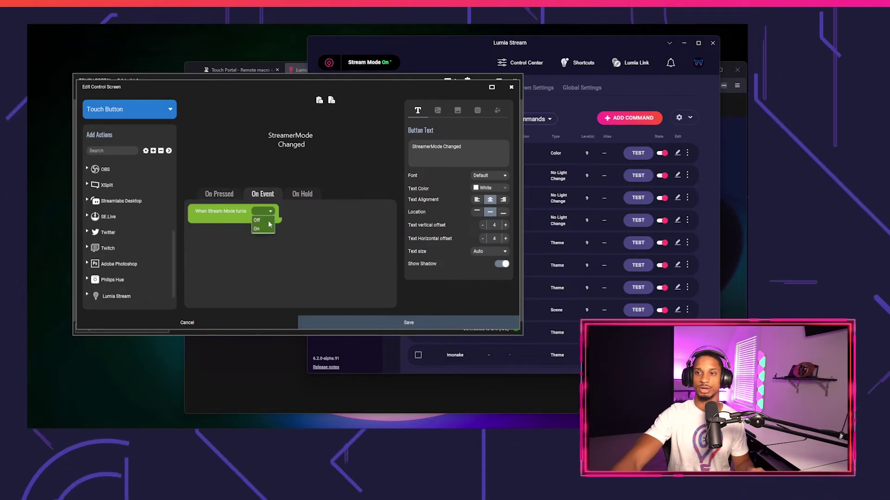
pyautogui.click(257, 219)
pyautogui.rightClick(231, 242)
pyautogui.click(231, 243)
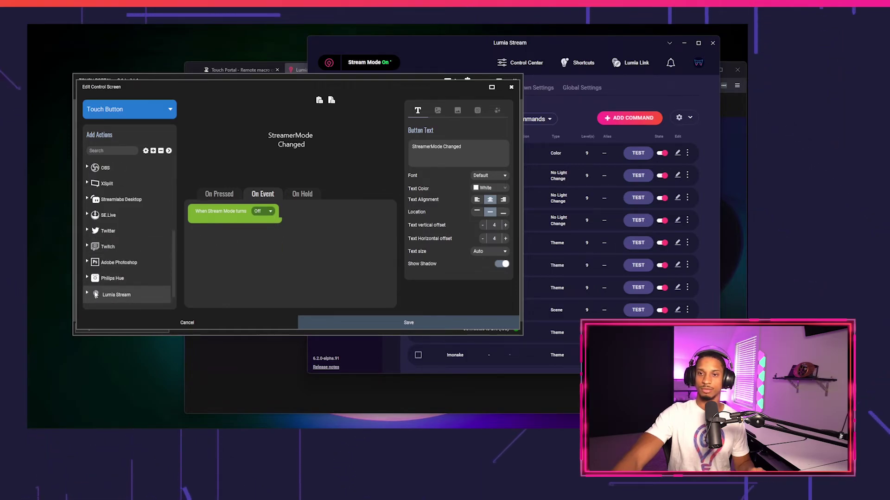
pyautogui.scroll(-5, 112, 254)
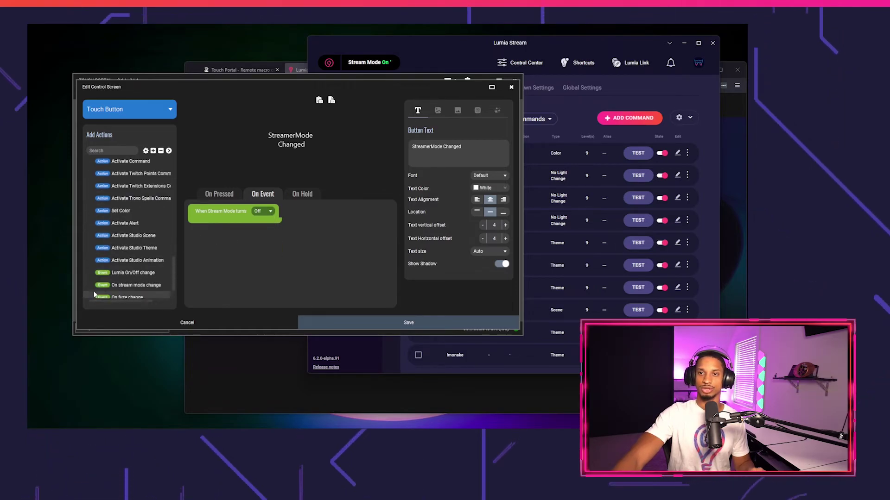
pyautogui.click(117, 214)
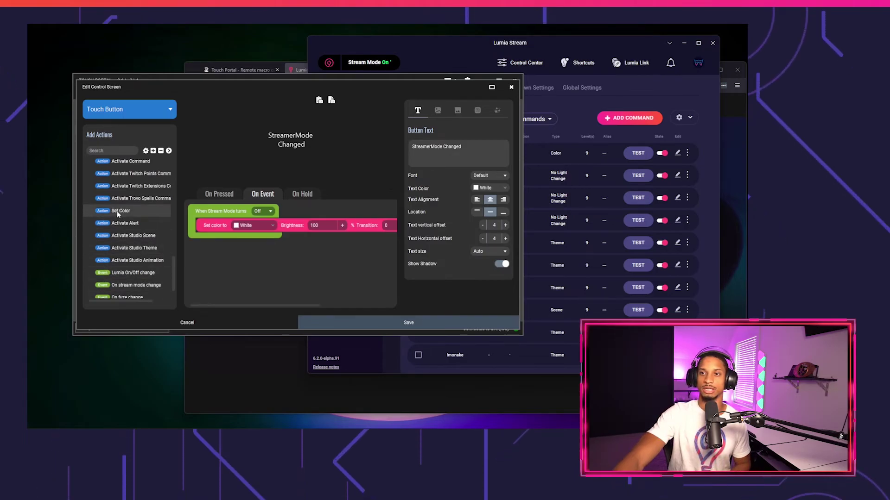
pyautogui.click(395, 324)
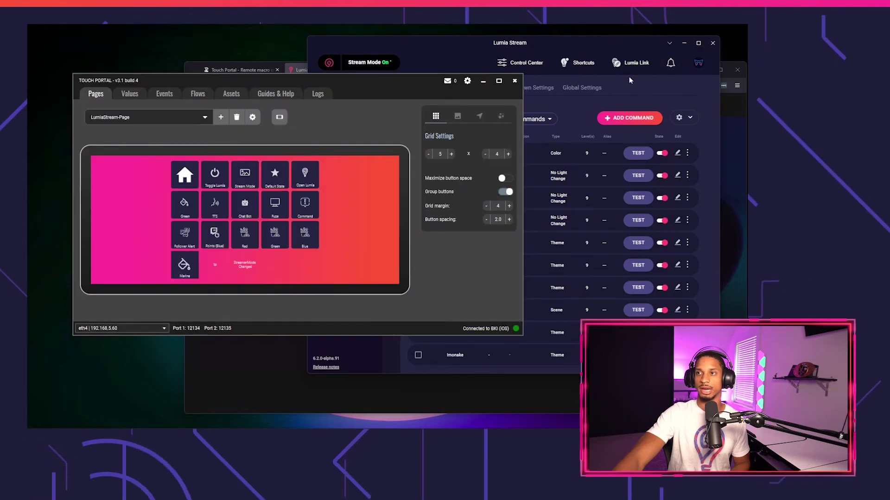
# Step: Switch to Lumia Stream and turn Stream Mode off to test the event
pyautogui.click(367, 352)
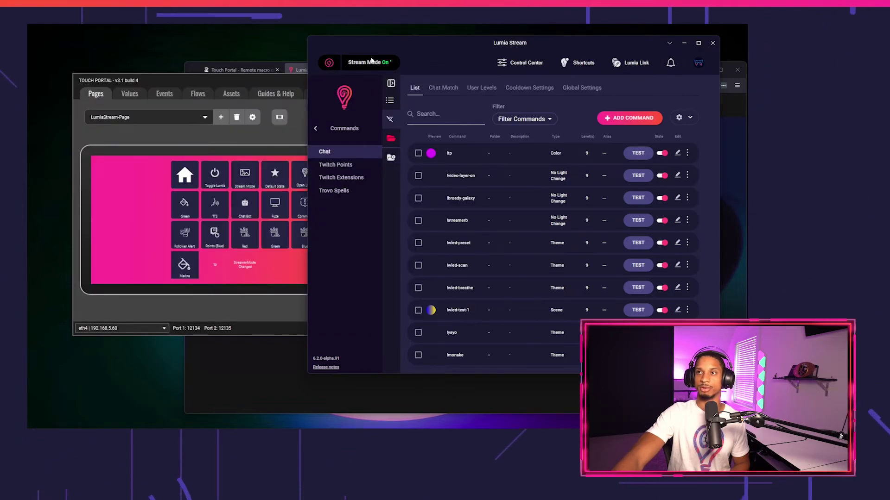
pyautogui.click(371, 61)
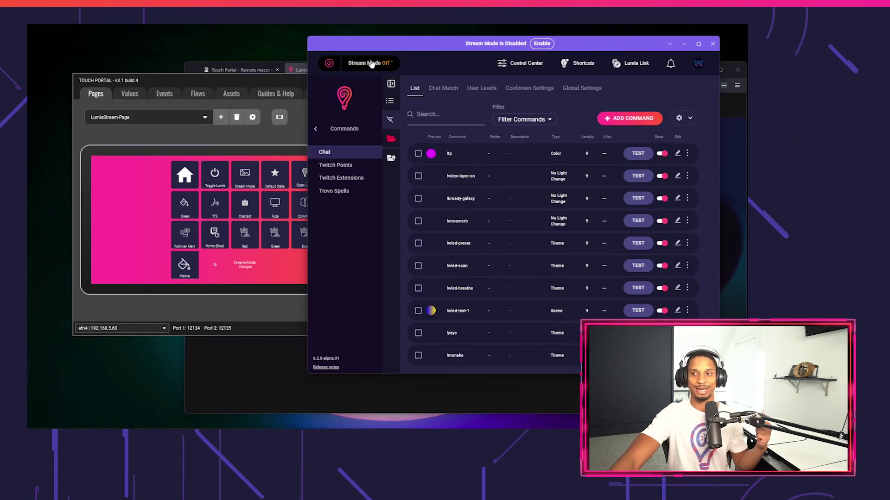
# Step: Reopen the StreamerMode Changed button's event setup in Touch Portal and look through the Lumia Stream actions and events
pyautogui.click(245, 263)
pyautogui.click(261, 194)
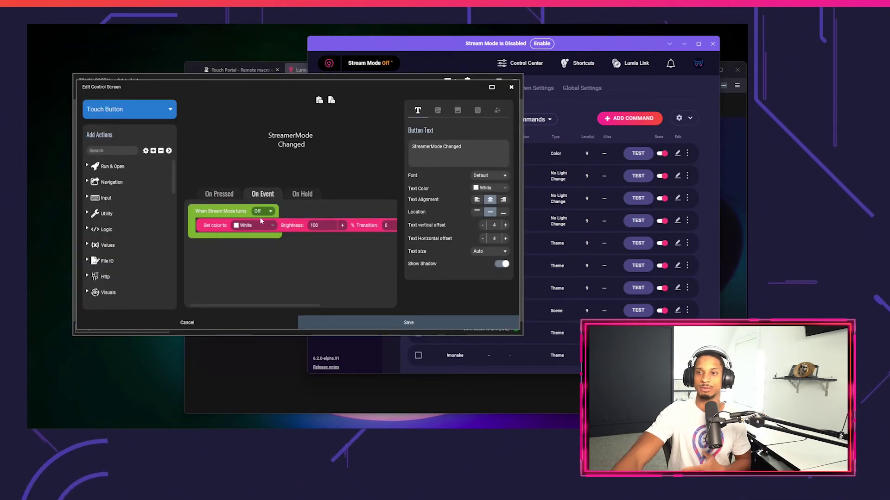
pyautogui.click(111, 241)
pyautogui.scroll(-5, 129, 250)
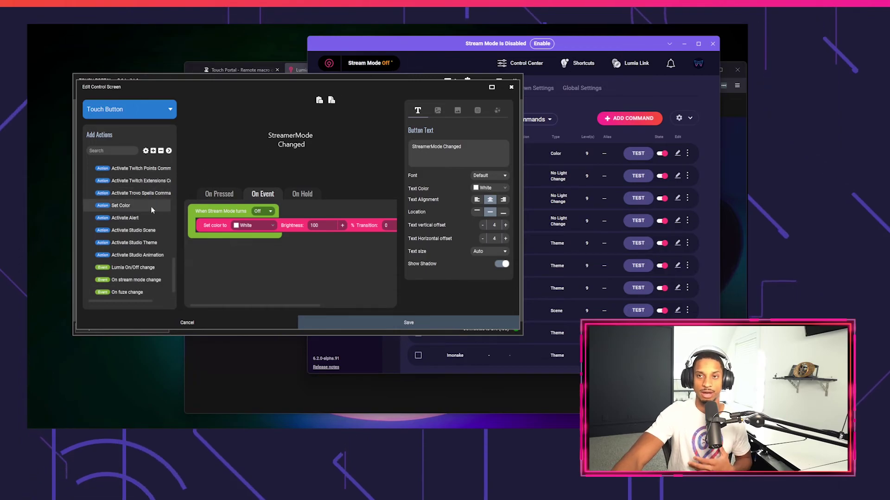
pyautogui.scroll(3, 127, 229)
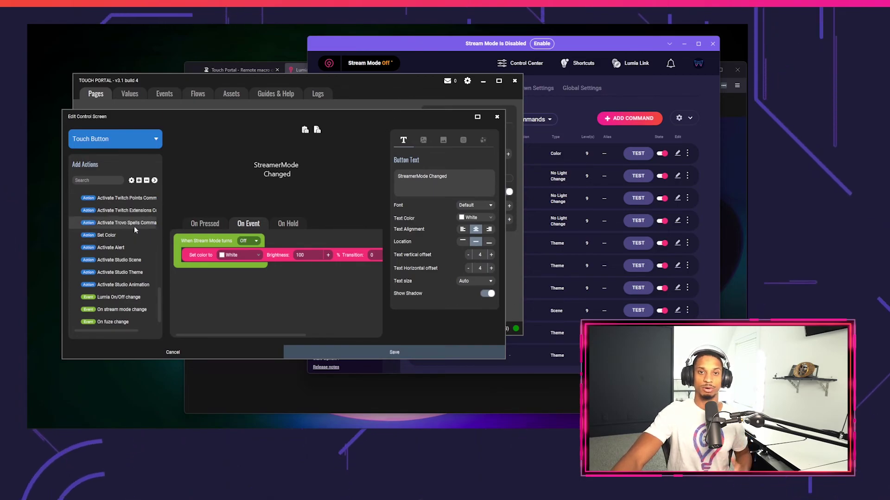
pyautogui.scroll(10, 139, 231)
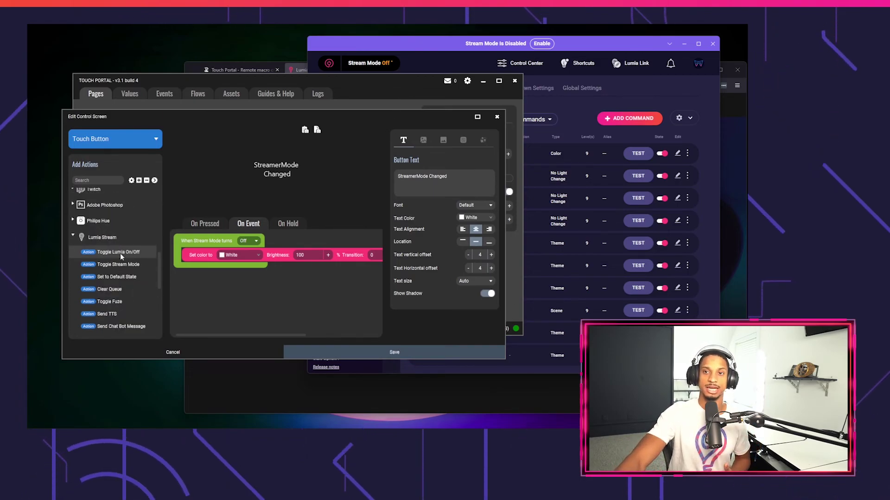